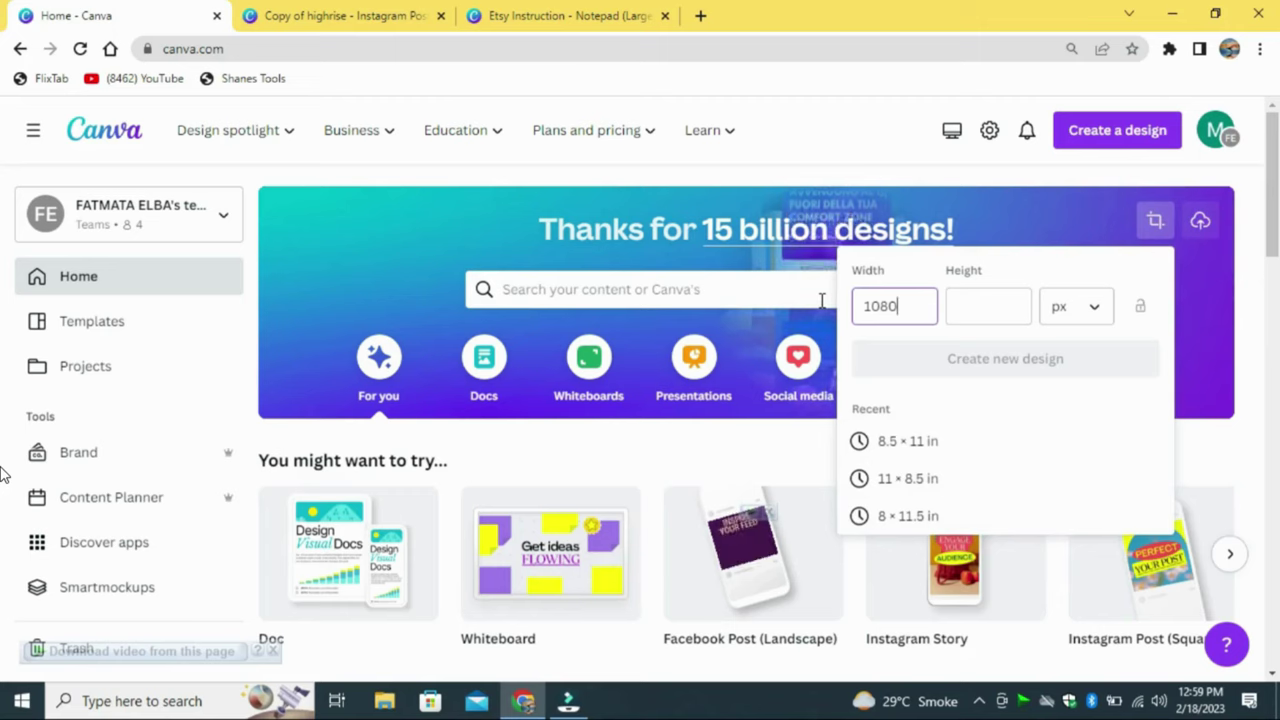
Create a new custom-size design of 1080 × 1080 px
{"action": "key", "text": "Tab"}
{"action": "type", "text": "1080"}
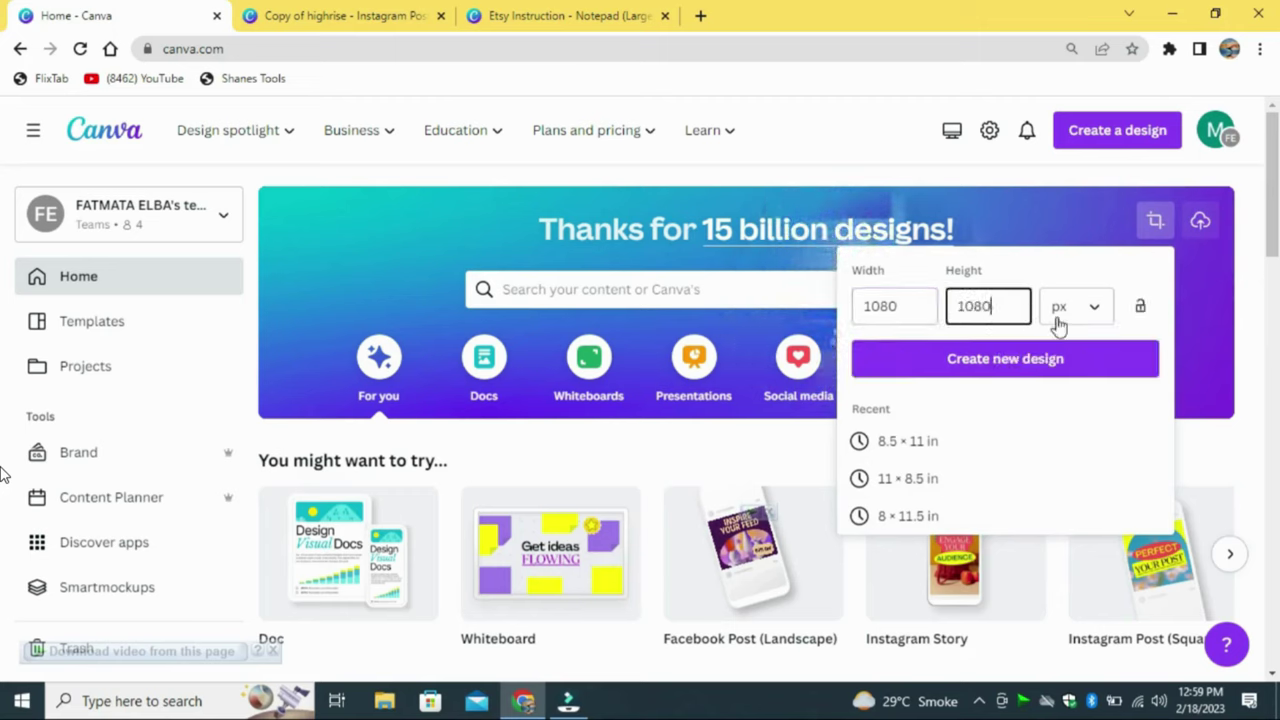
{"action": "left_click", "coordinate": [1013, 365]}
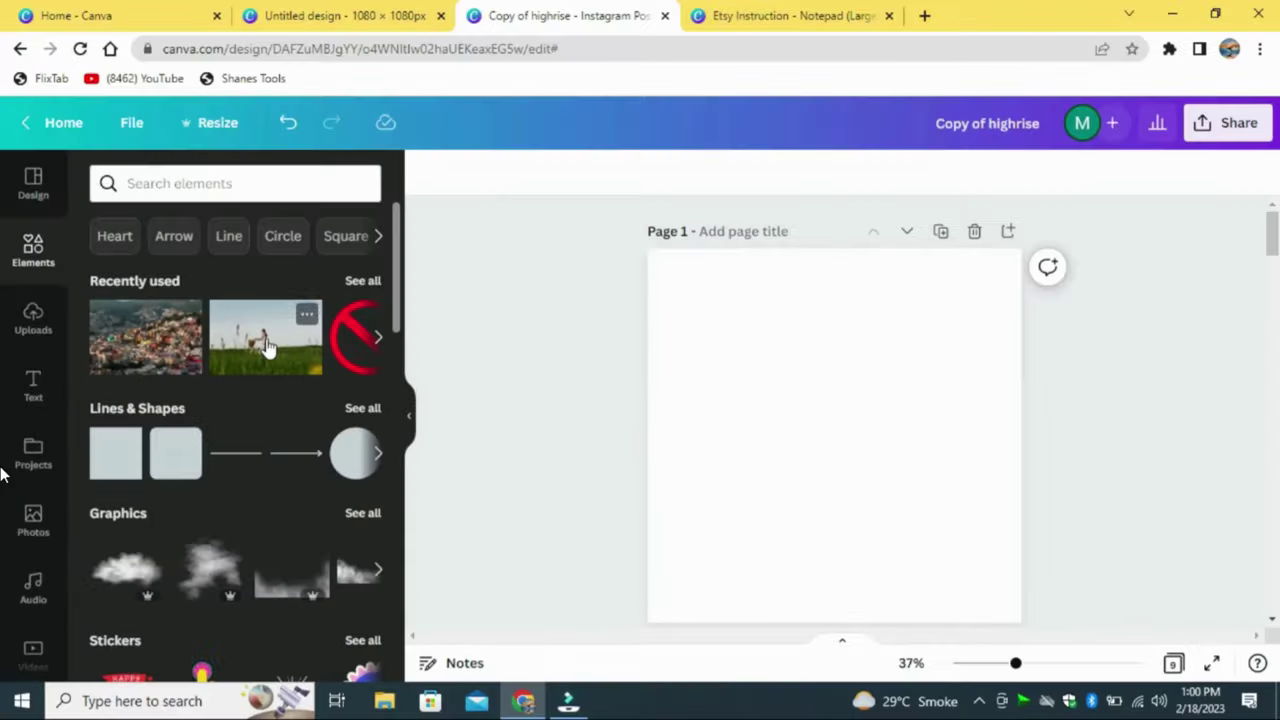
Add the recently used photo of the woman with a bicycle and enlarge it to fill the page width along the bottom edge
{"action": "left_click", "coordinate": [360, 256]}
{"action": "left_click_drag", "start_coordinate": [826, 423], "coordinate": [803, 498]}
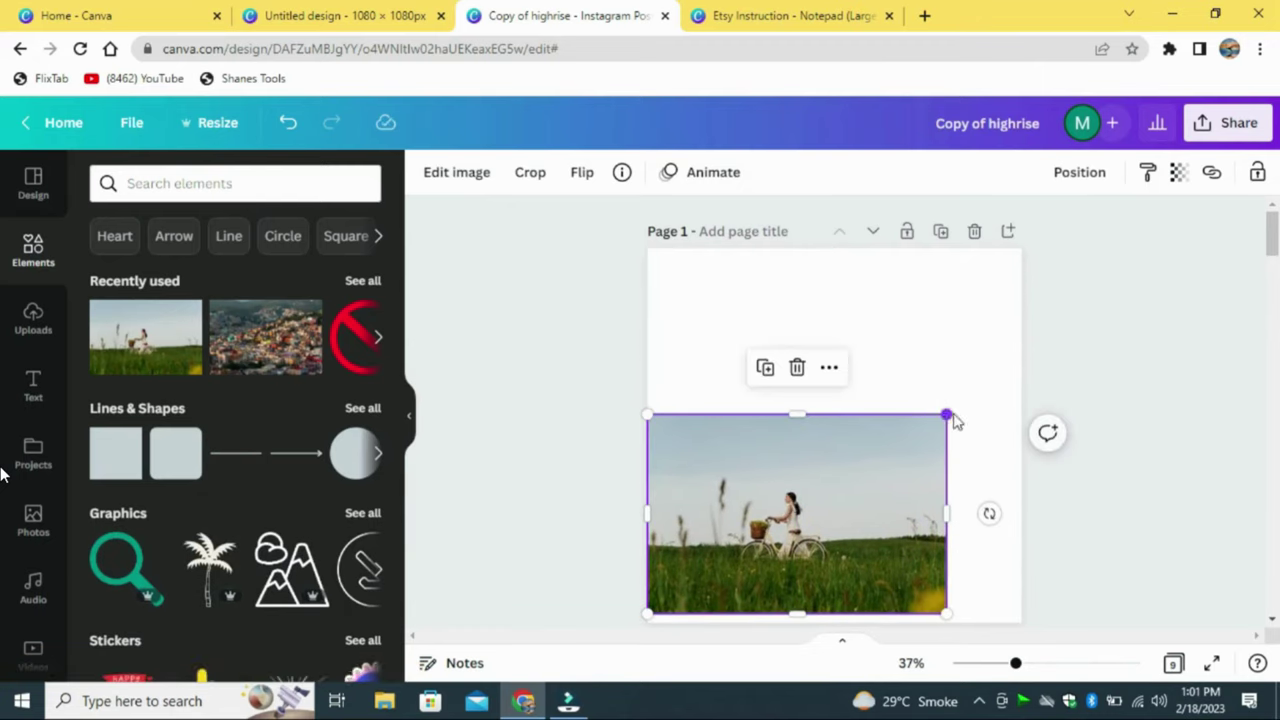
{"action": "left_click_drag", "start_coordinate": [955, 422], "coordinate": [886, 460]}
{"action": "left_click", "coordinate": [1108, 391]}
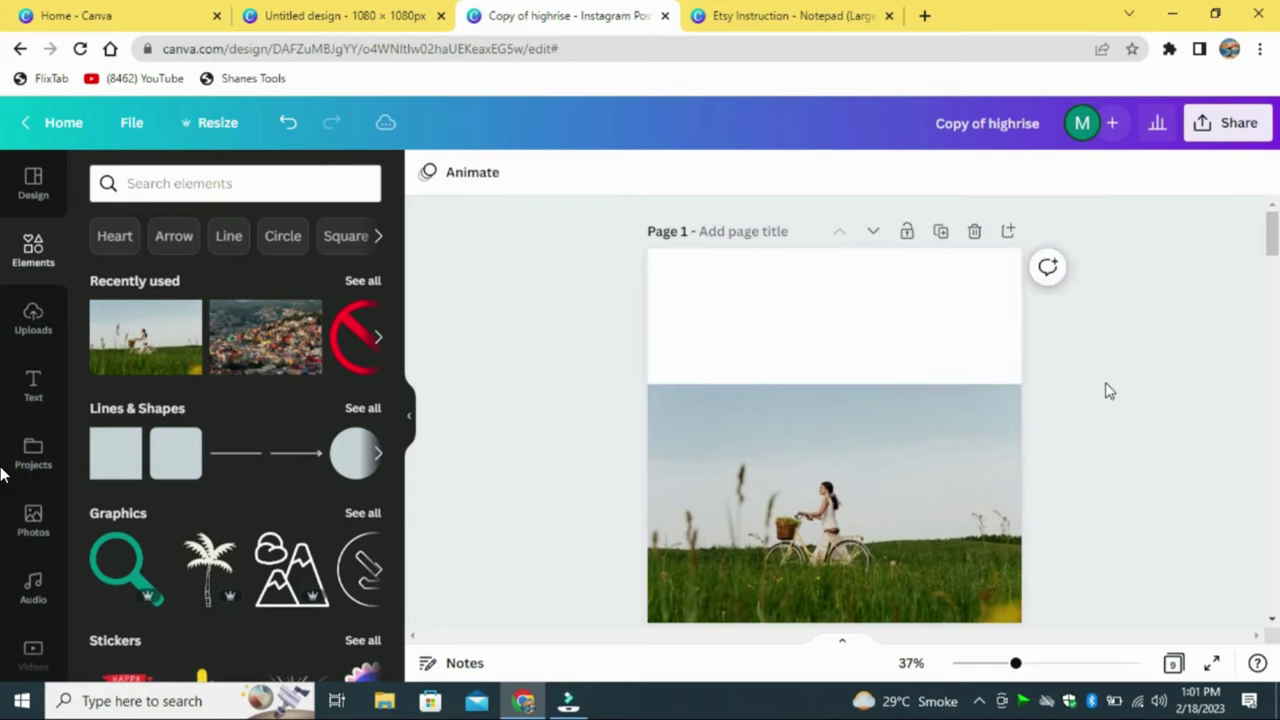
Add the hillside town photo, rotate it upside down and place it across the top of the page
{"action": "left_click", "coordinate": [830, 471]}
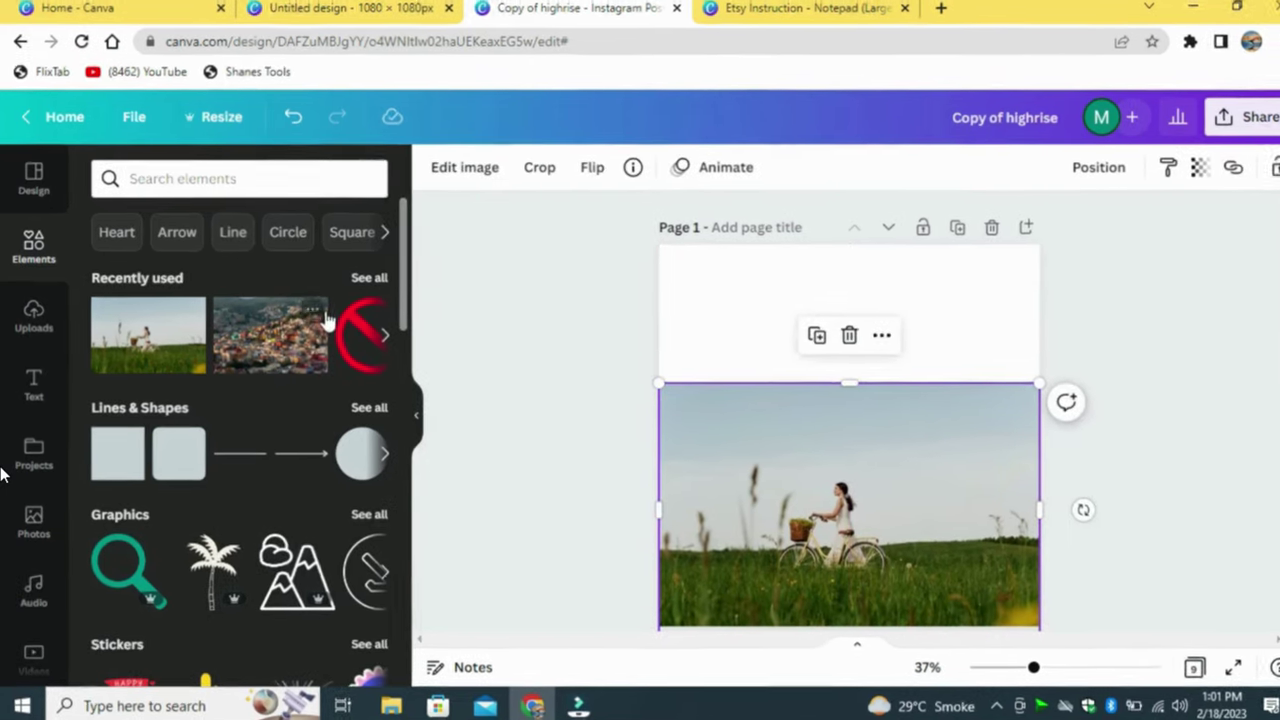
{"action": "left_click", "coordinate": [322, 315]}
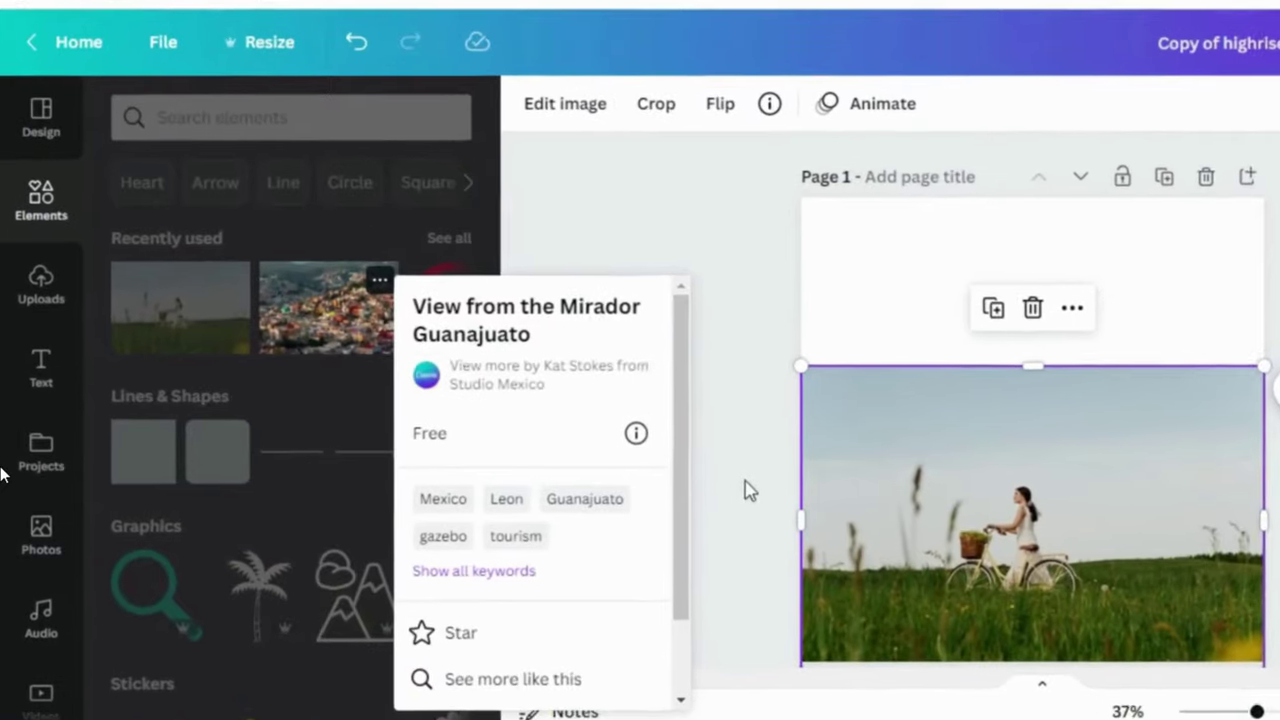
{"action": "left_click", "coordinate": [741, 458]}
{"action": "left_click", "coordinate": [335, 322]}
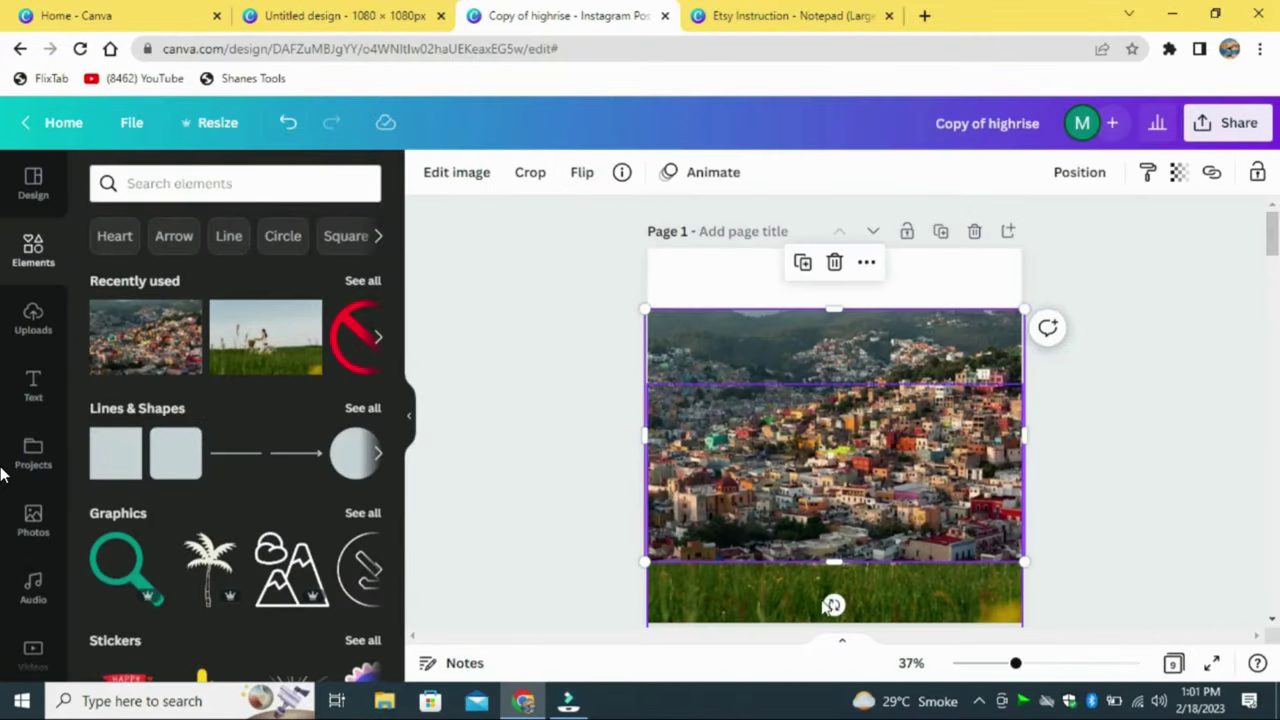
{"action": "left_click_drag", "start_coordinate": [834, 604], "coordinate": [870, 341]}
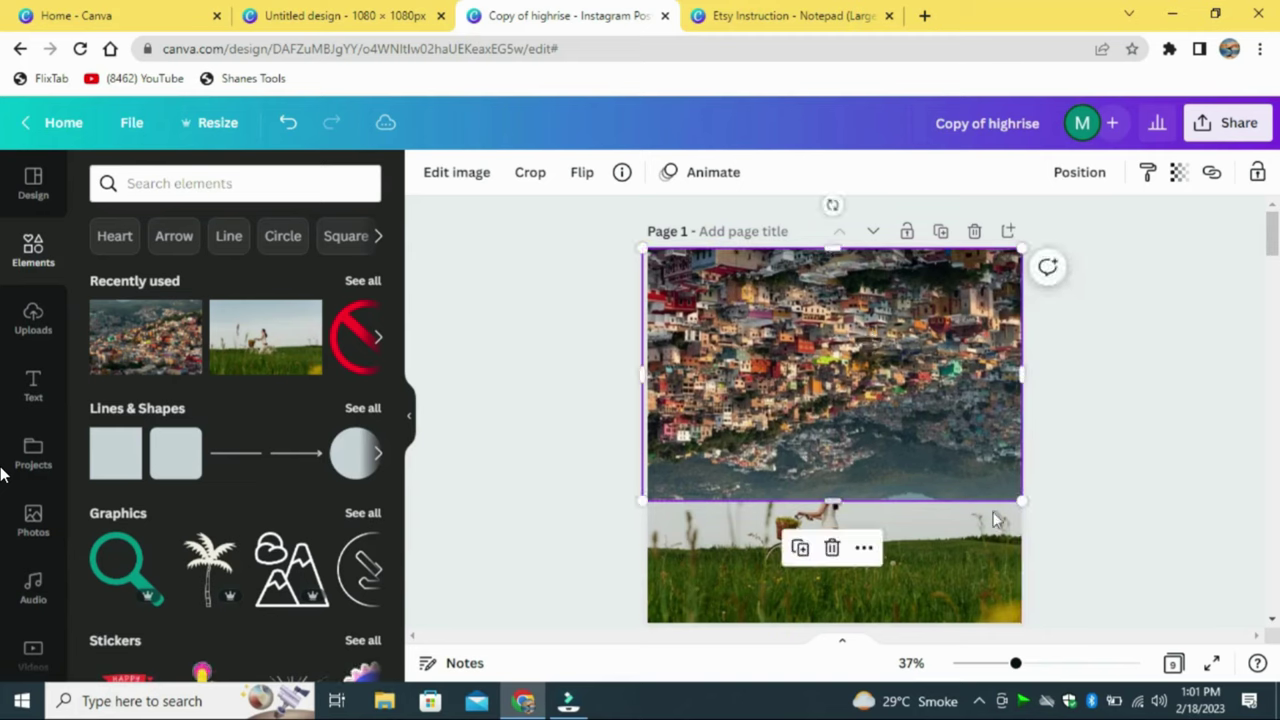
{"action": "left_click", "coordinate": [1150, 466]}
Bring the bicycle photo forward so it overlaps the upside-down town photo, keeping it at the page's bottom edge
{"action": "left_click", "coordinate": [909, 557]}
{"action": "left_click_drag", "start_coordinate": [909, 557], "coordinate": [920, 588]}
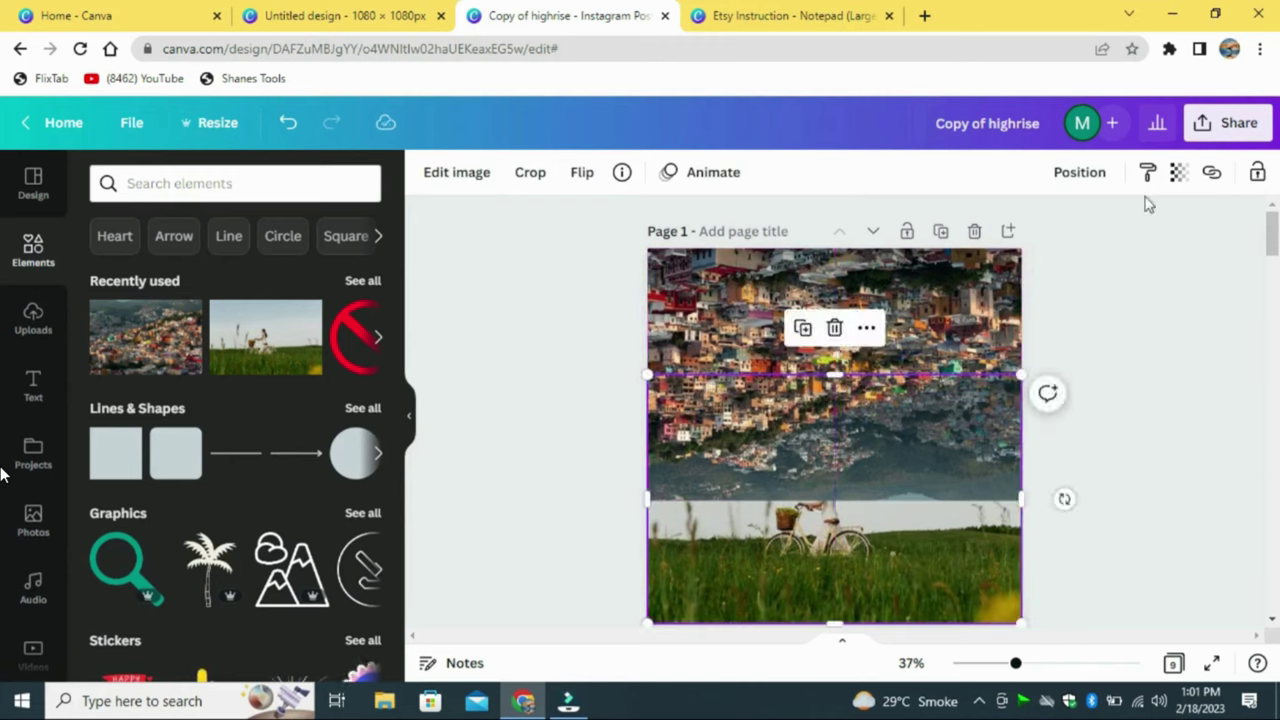
{"action": "left_click", "coordinate": [1086, 174]}
{"action": "left_click", "coordinate": [857, 233]}
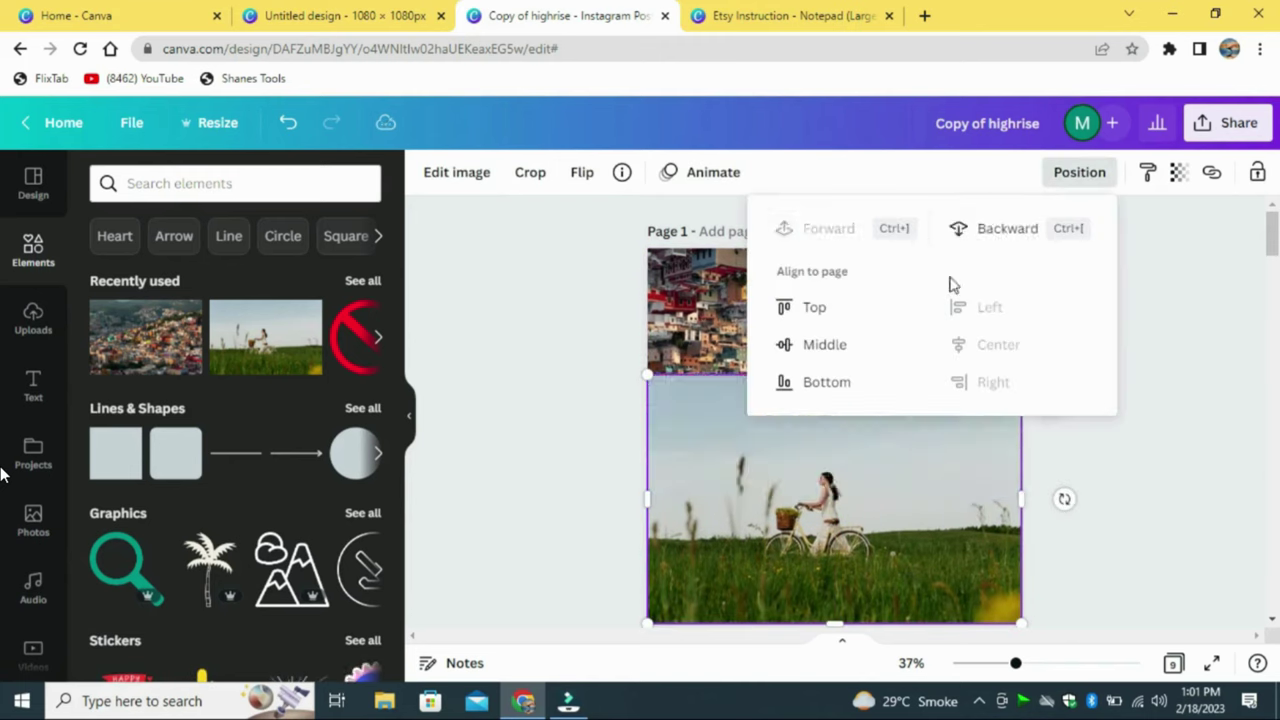
{"action": "left_click", "coordinate": [1163, 360]}
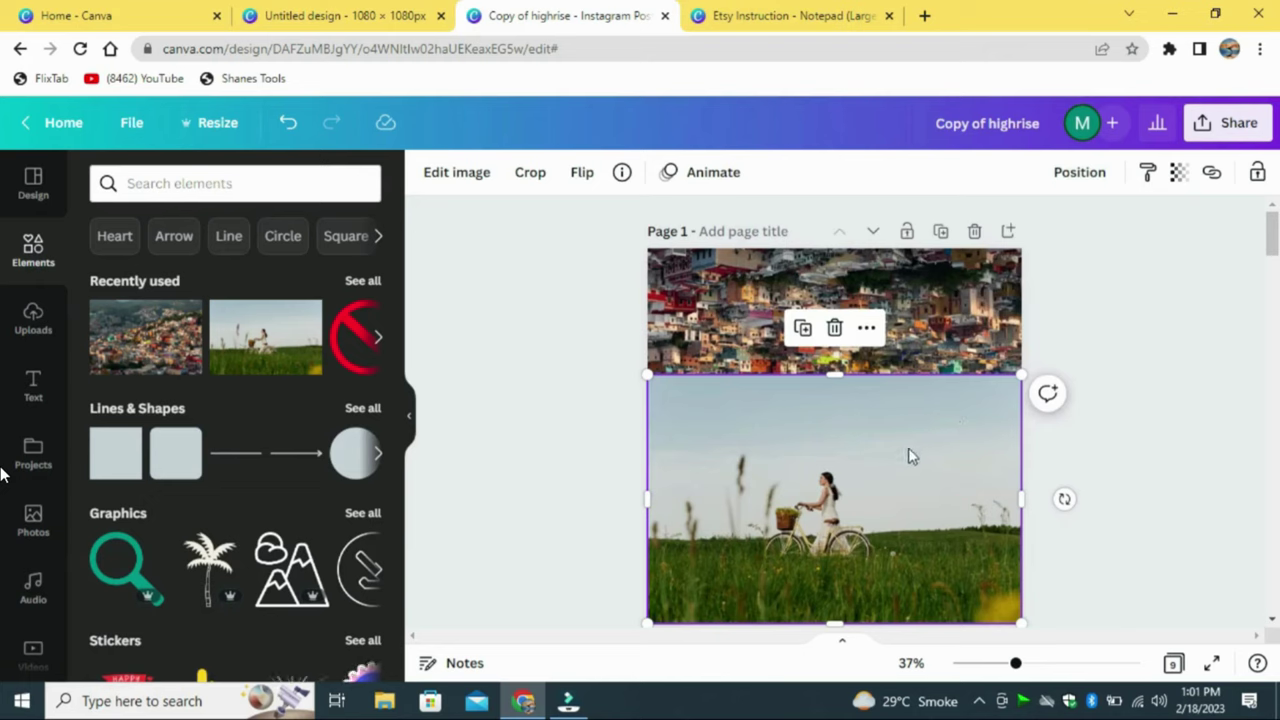
Crop the sky from the top of the bicycle photo, enlarge it past both page sides and move it down the page
{"action": "left_click_drag", "start_coordinate": [847, 395], "coordinate": [846, 442]}
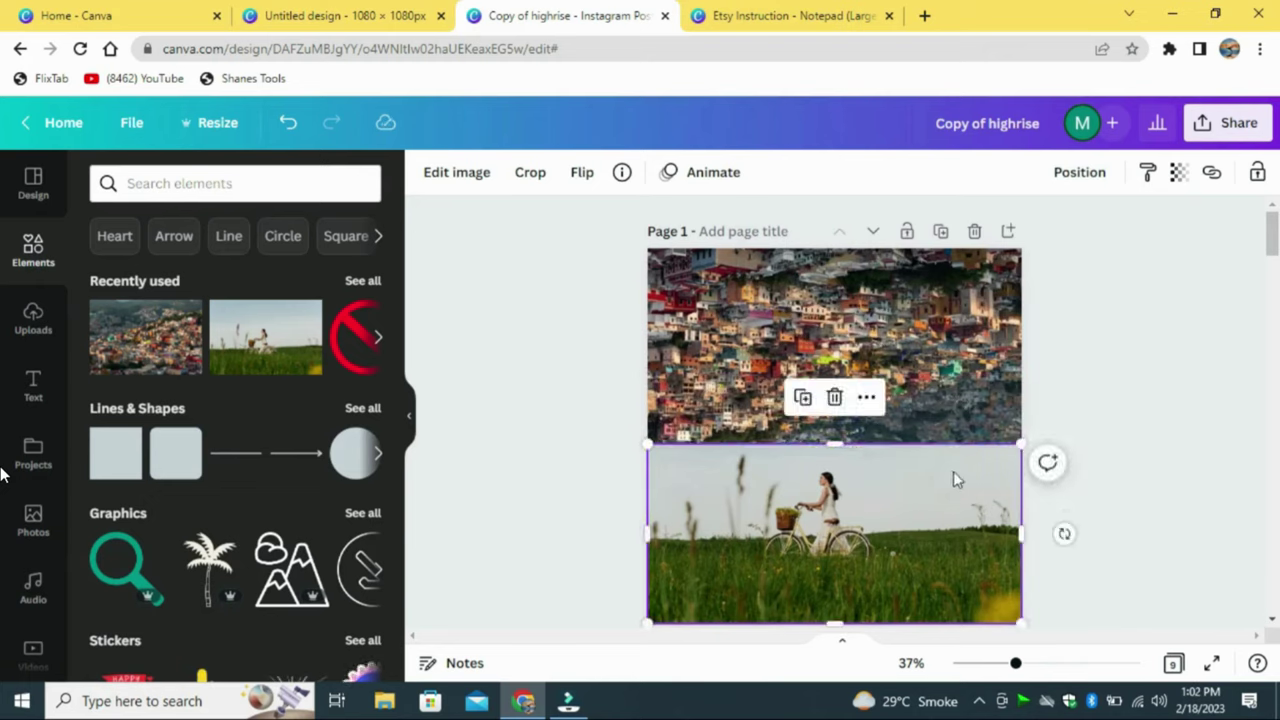
{"action": "left_click_drag", "start_coordinate": [1043, 418], "coordinate": [1082, 400]}
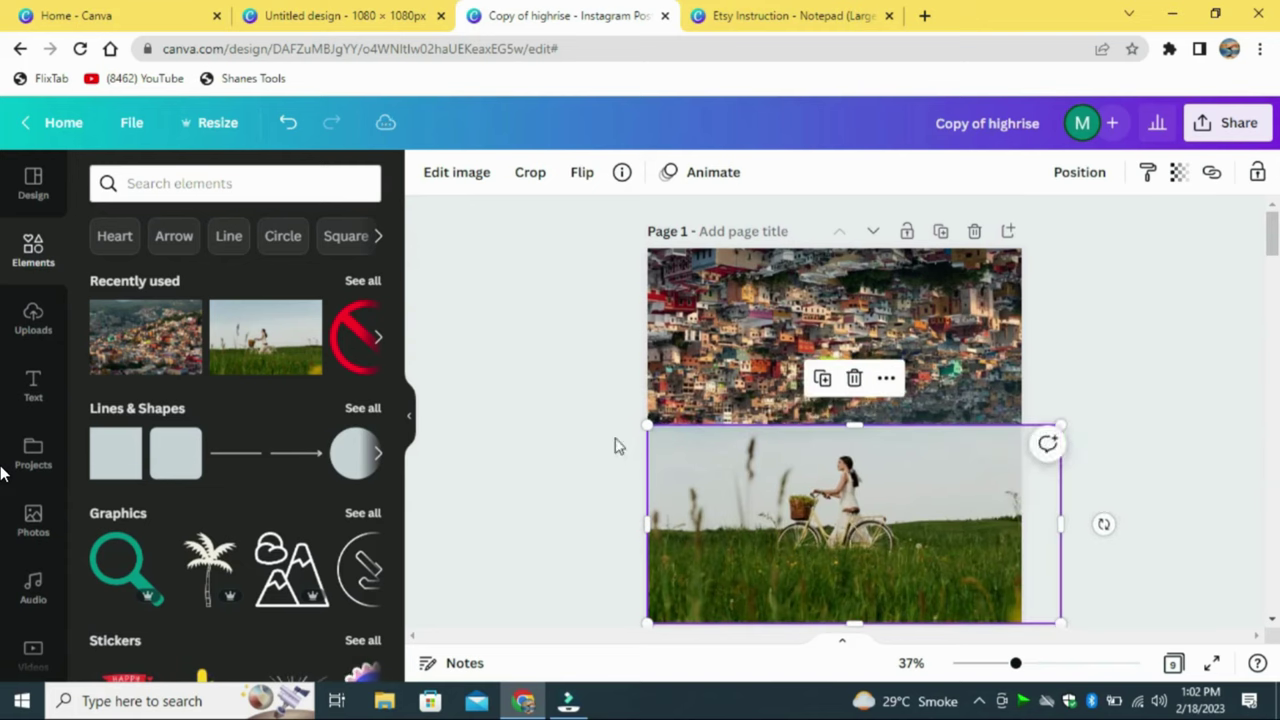
{"action": "left_click_drag", "start_coordinate": [652, 425], "coordinate": [614, 411]}
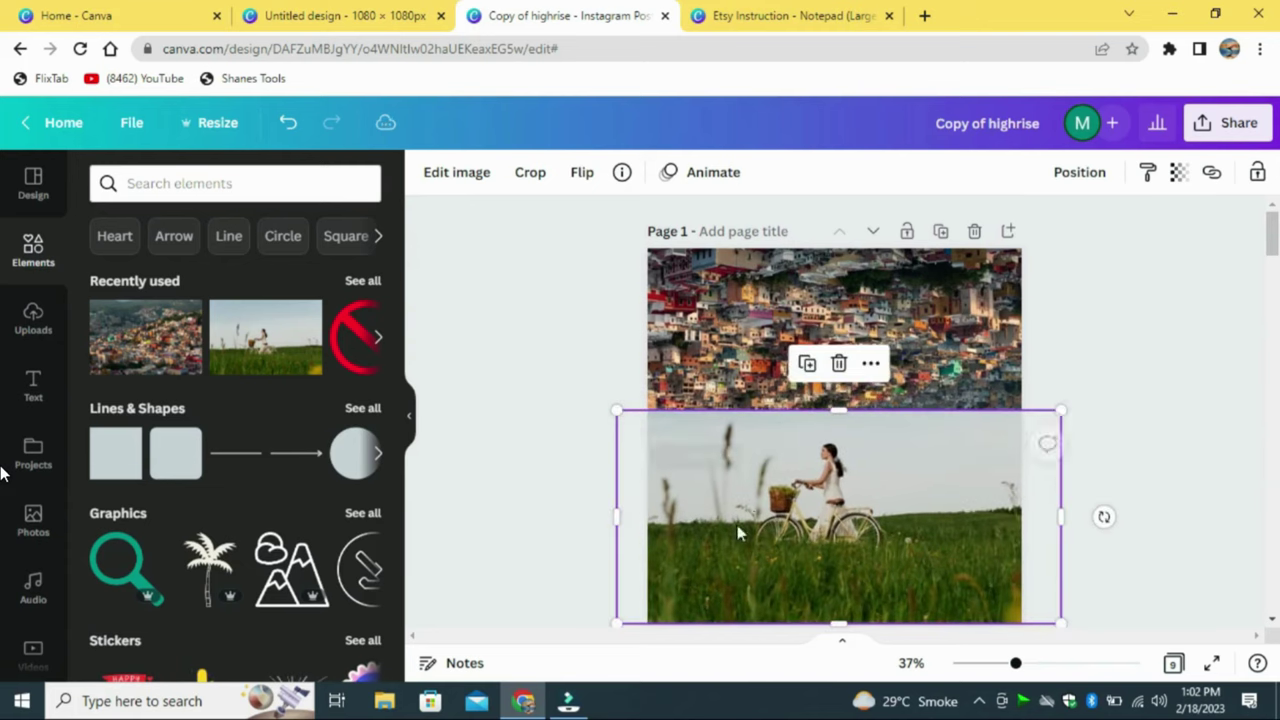
{"action": "left_click_drag", "start_coordinate": [880, 543], "coordinate": [871, 583]}
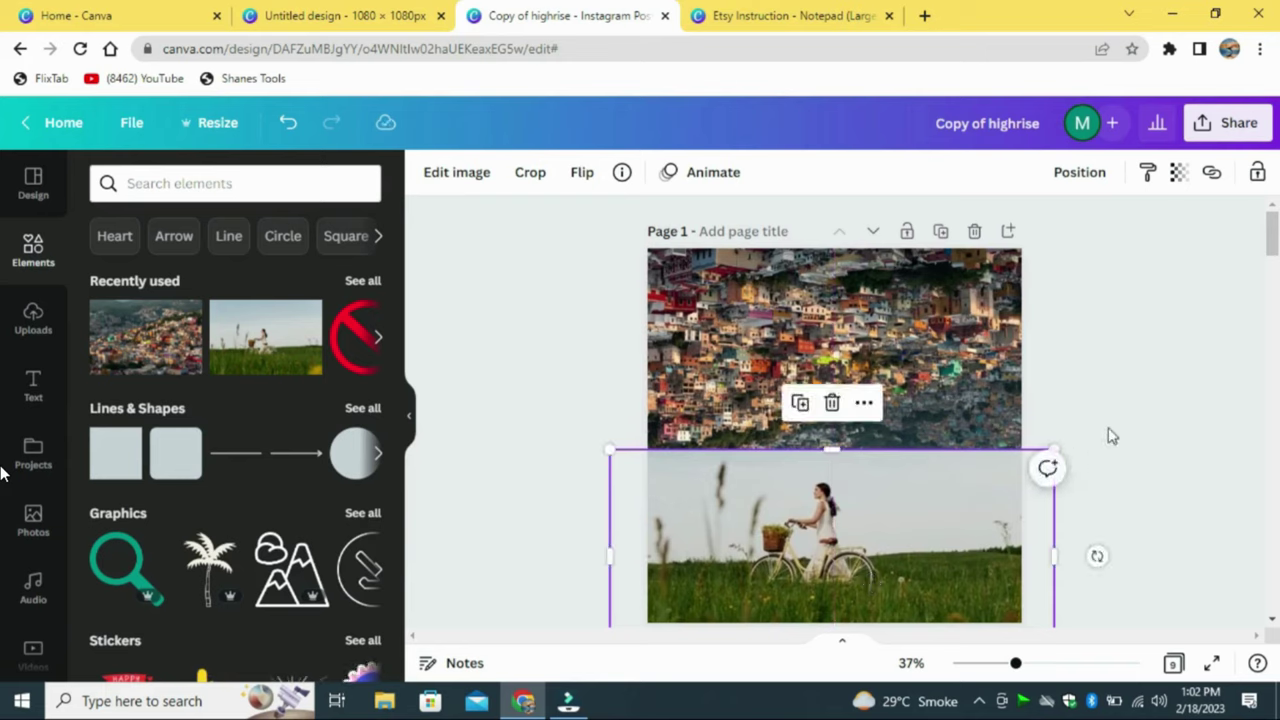
{"action": "left_click", "coordinate": [1128, 406]}
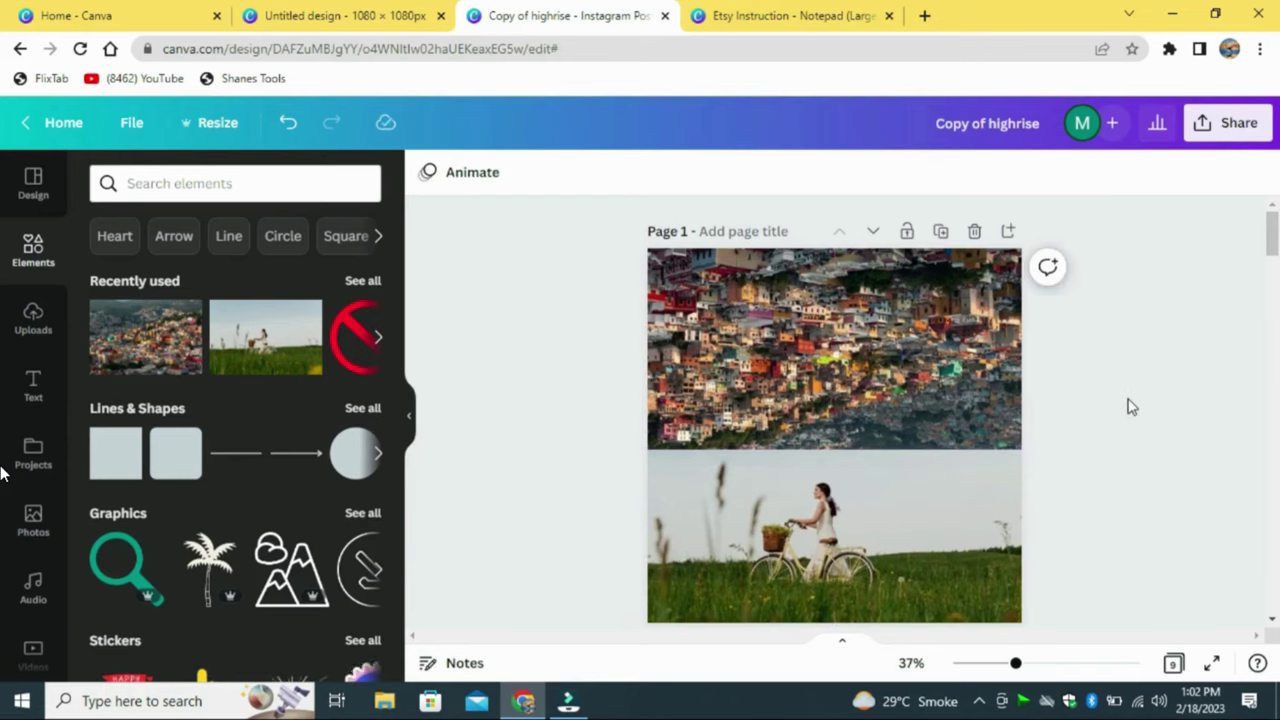
{"action": "scroll", "coordinate": [1140, 372], "scroll_direction": "down", "scroll_amount": 1}
{"action": "left_click_drag", "start_coordinate": [952, 505], "coordinate": [948, 497]}
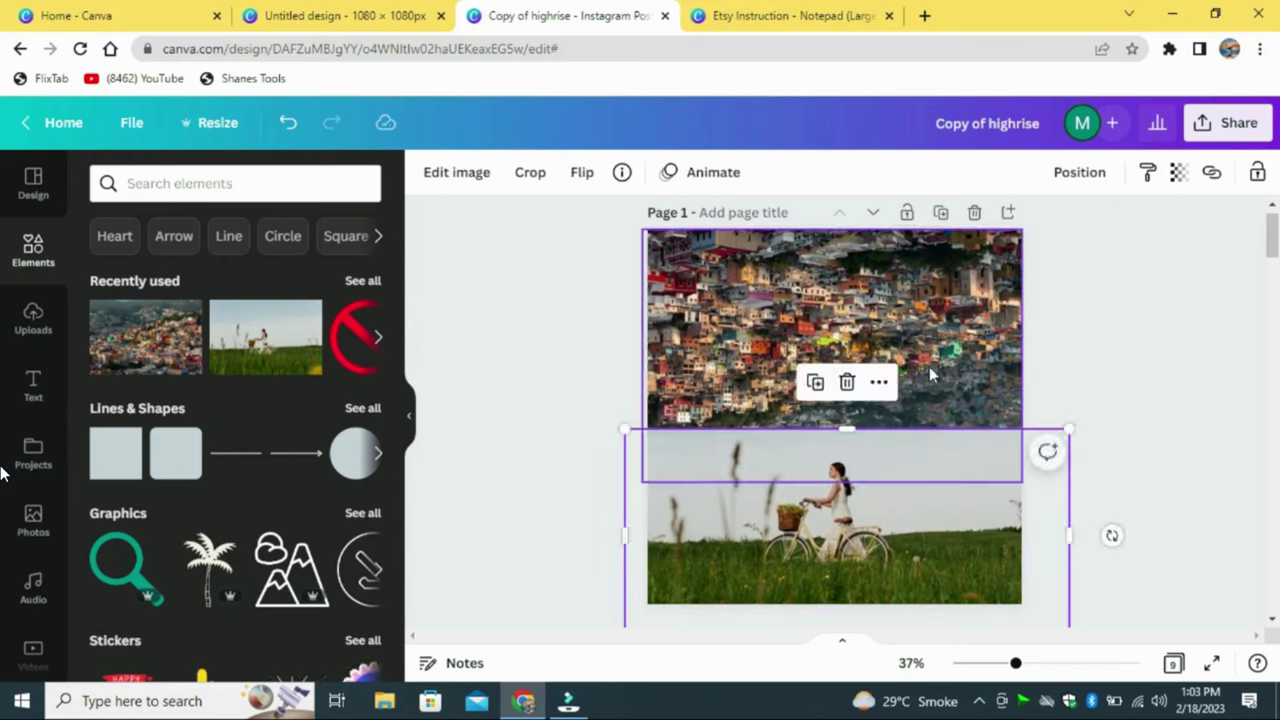
Bring the upside-down town photo forward in front of the bicycle photo
{"action": "left_click", "coordinate": [945, 324]}
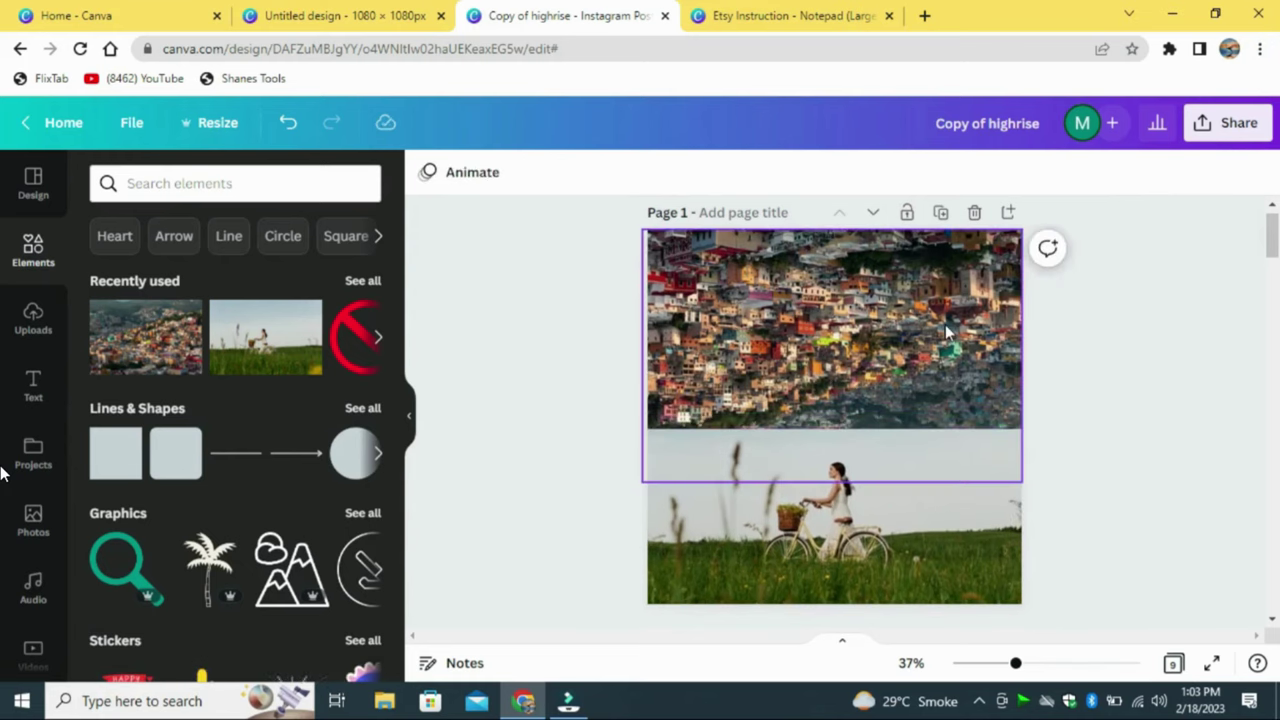
{"action": "left_click", "coordinate": [945, 324]}
{"action": "left_click", "coordinate": [1080, 172]}
{"action": "left_click", "coordinate": [862, 224]}
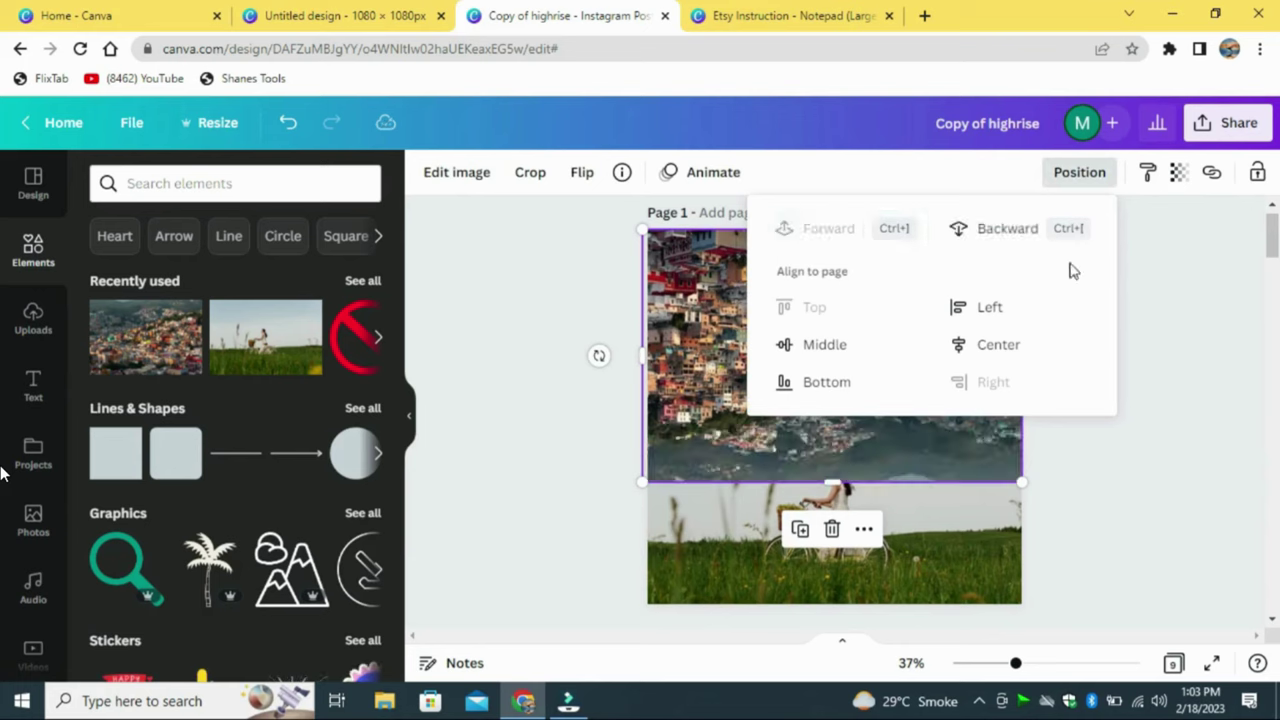
{"action": "left_click", "coordinate": [1176, 287]}
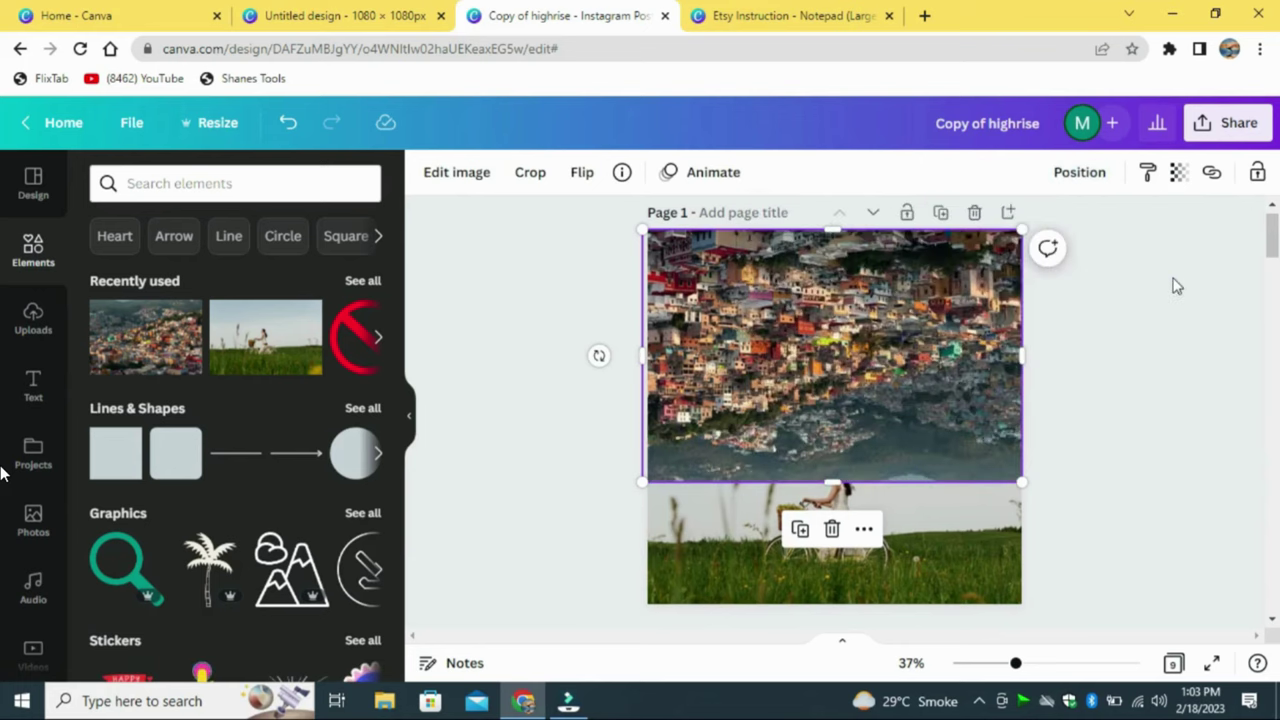
Duplicate the bicycle photo and remove the copy's background with the Background Remover
{"action": "left_click", "coordinate": [933, 517]}
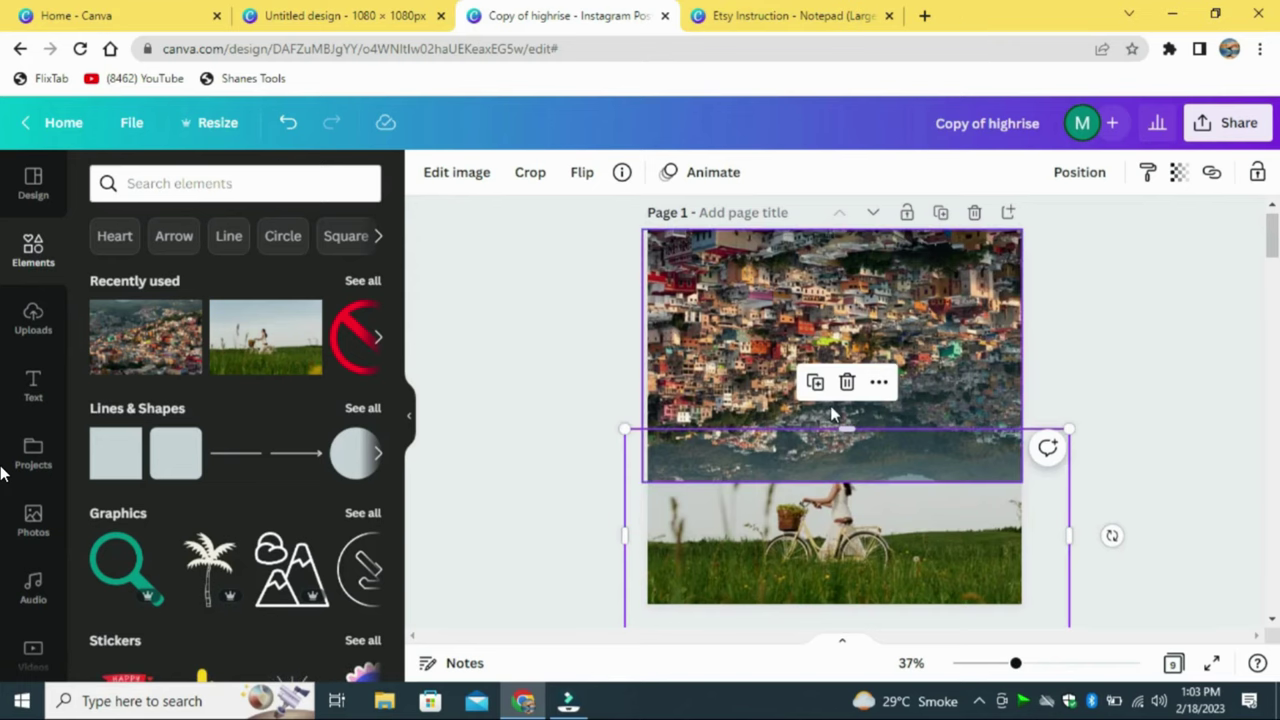
{"action": "left_click", "coordinate": [815, 382]}
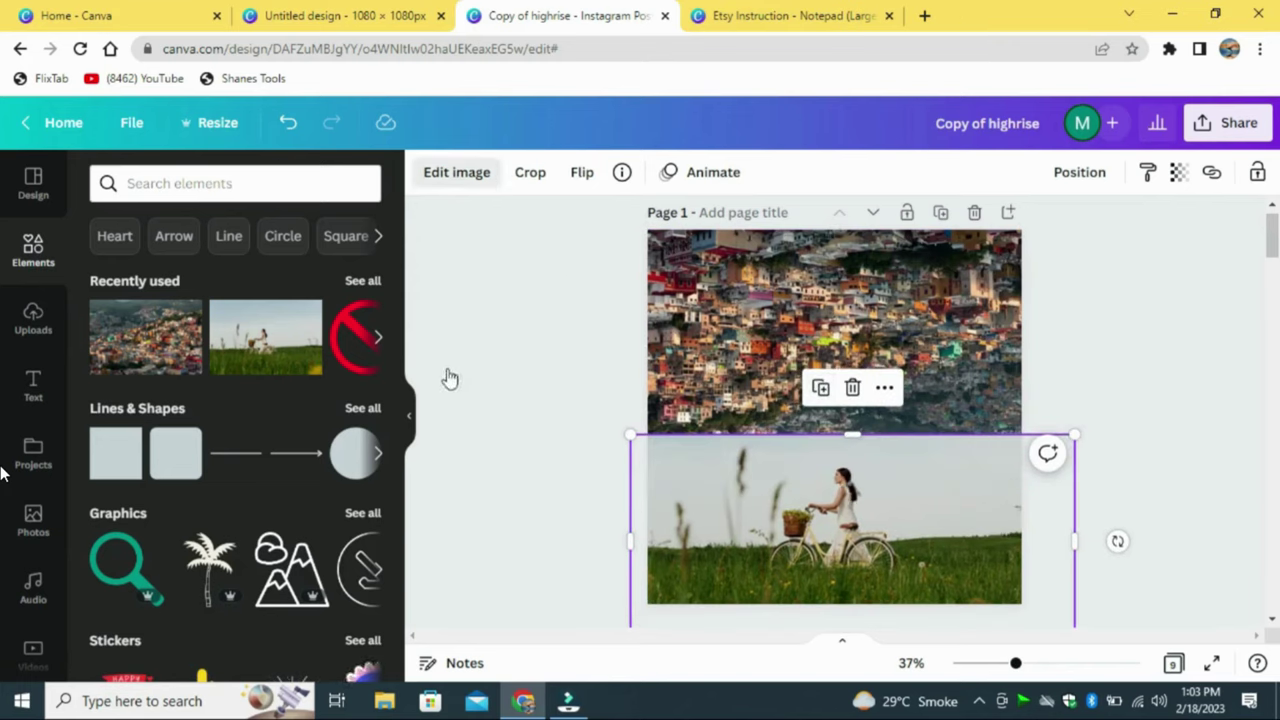
{"action": "left_click", "coordinate": [140, 363]}
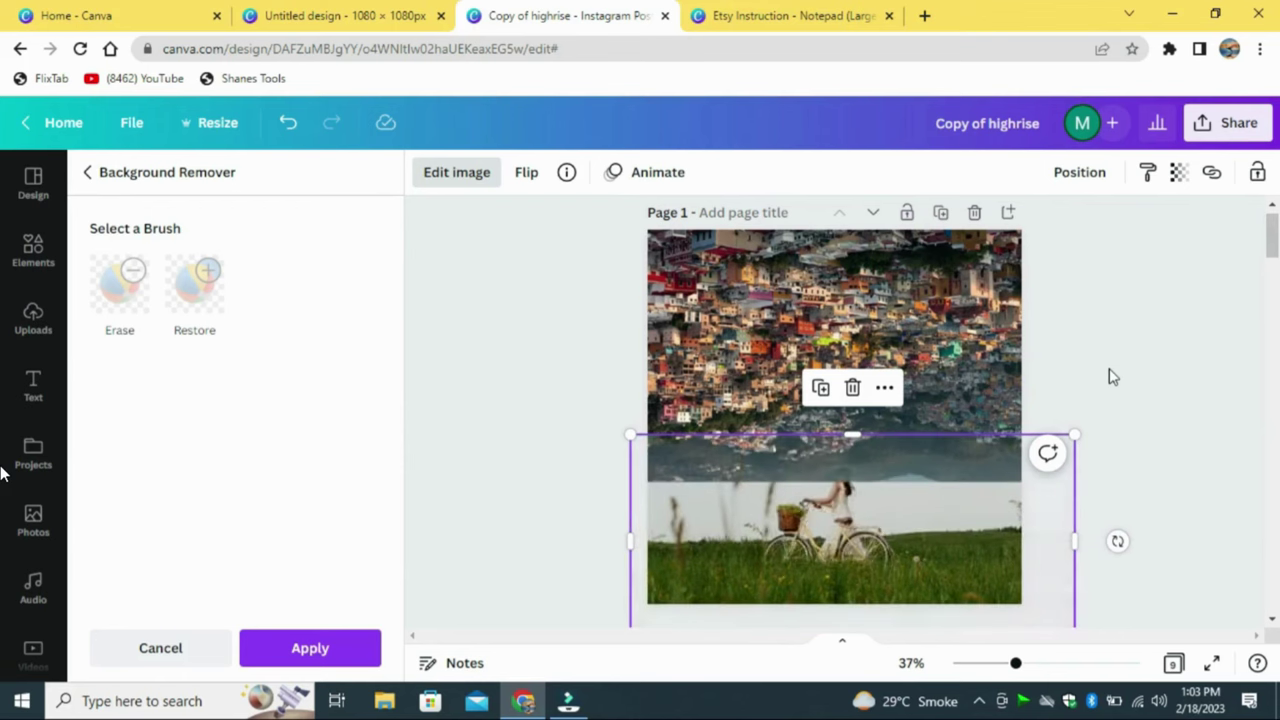
{"action": "left_click", "coordinate": [300, 660]}
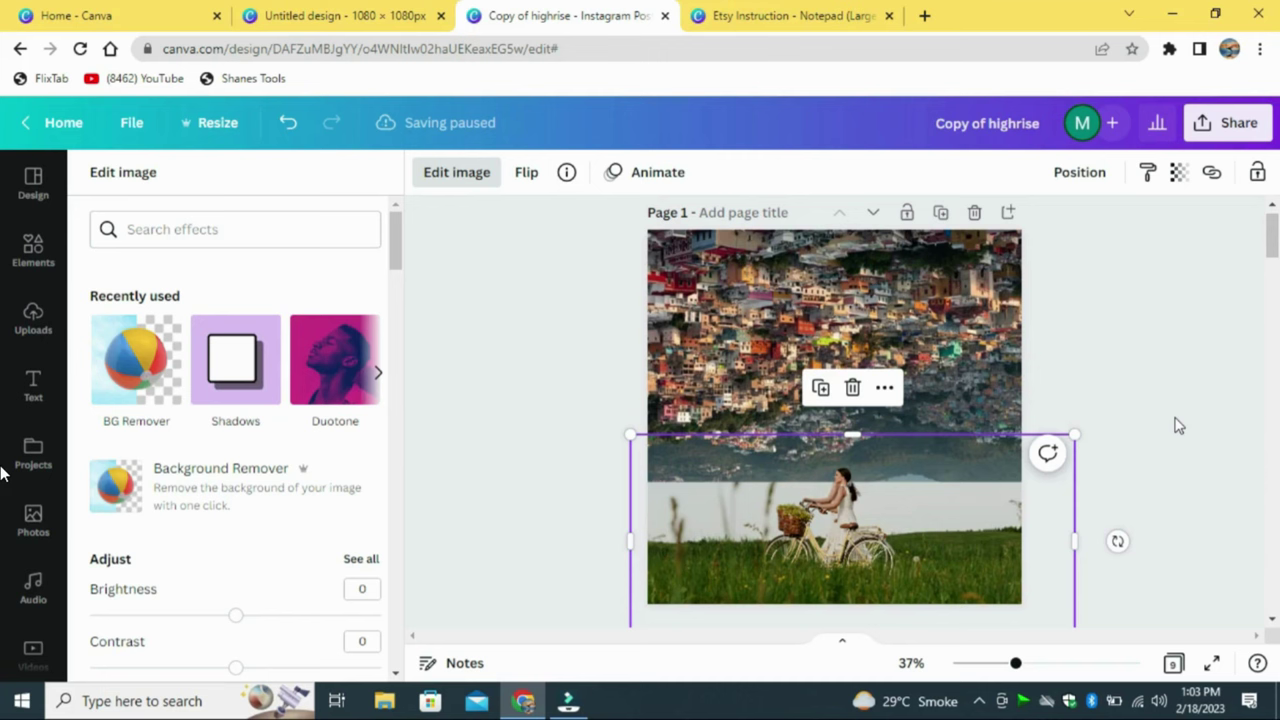
Align the woman cutout exactly over the same figure in the original bicycle photo
{"action": "left_click_drag", "start_coordinate": [1015, 664], "coordinate": [1046, 675]}
{"action": "scroll", "coordinate": [1275, 628], "scroll_direction": "down", "scroll_amount": 3}
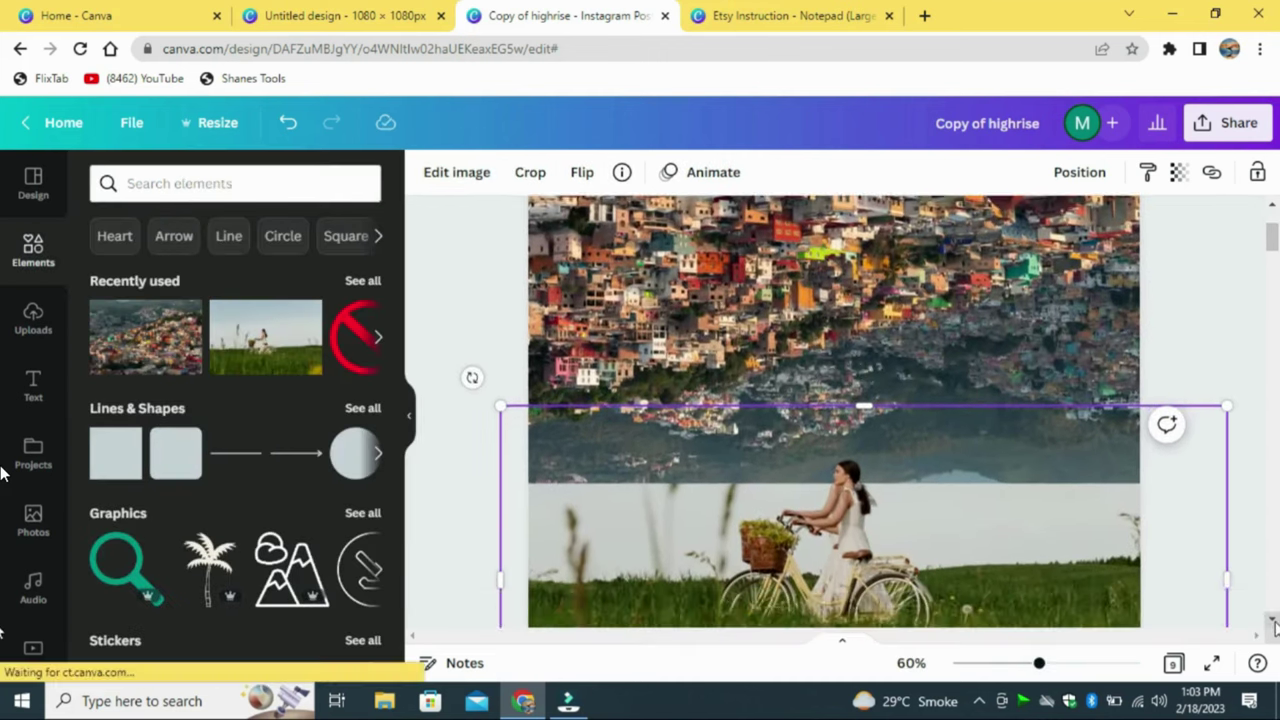
{"action": "left_click_drag", "start_coordinate": [742, 441], "coordinate": [843, 440]}
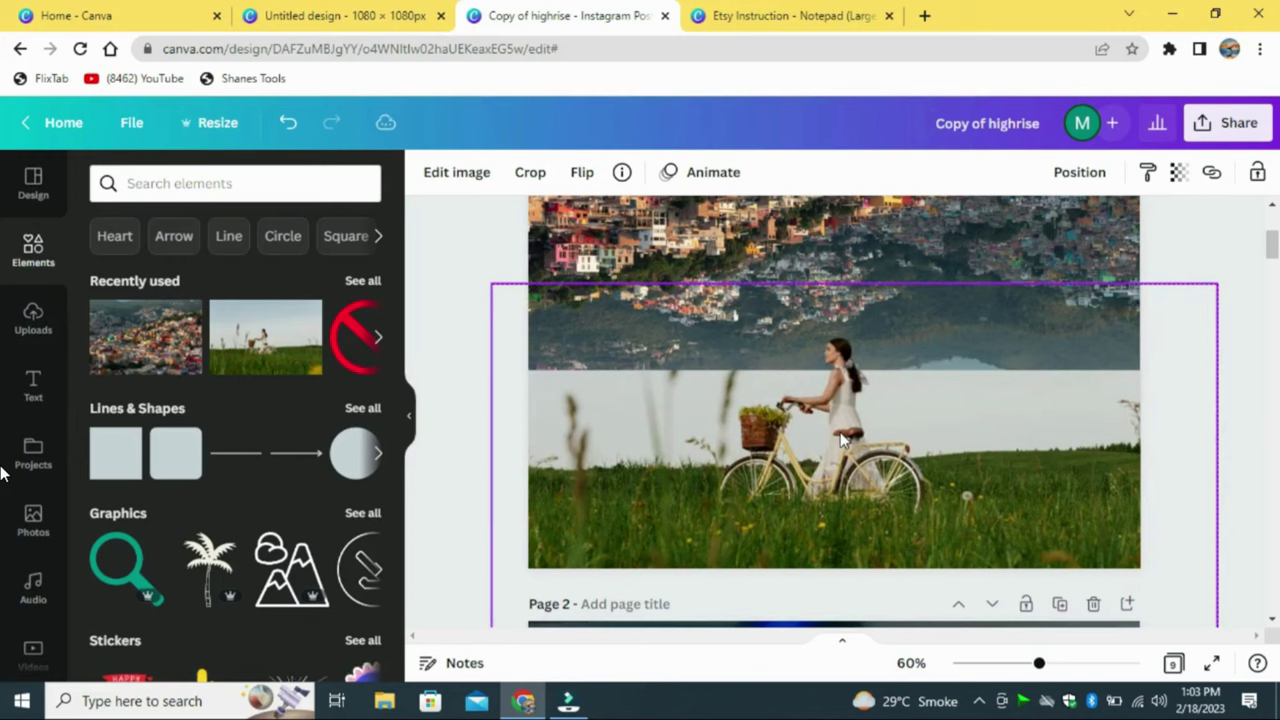
{"action": "left_click_drag", "start_coordinate": [843, 440], "coordinate": [843, 440]}
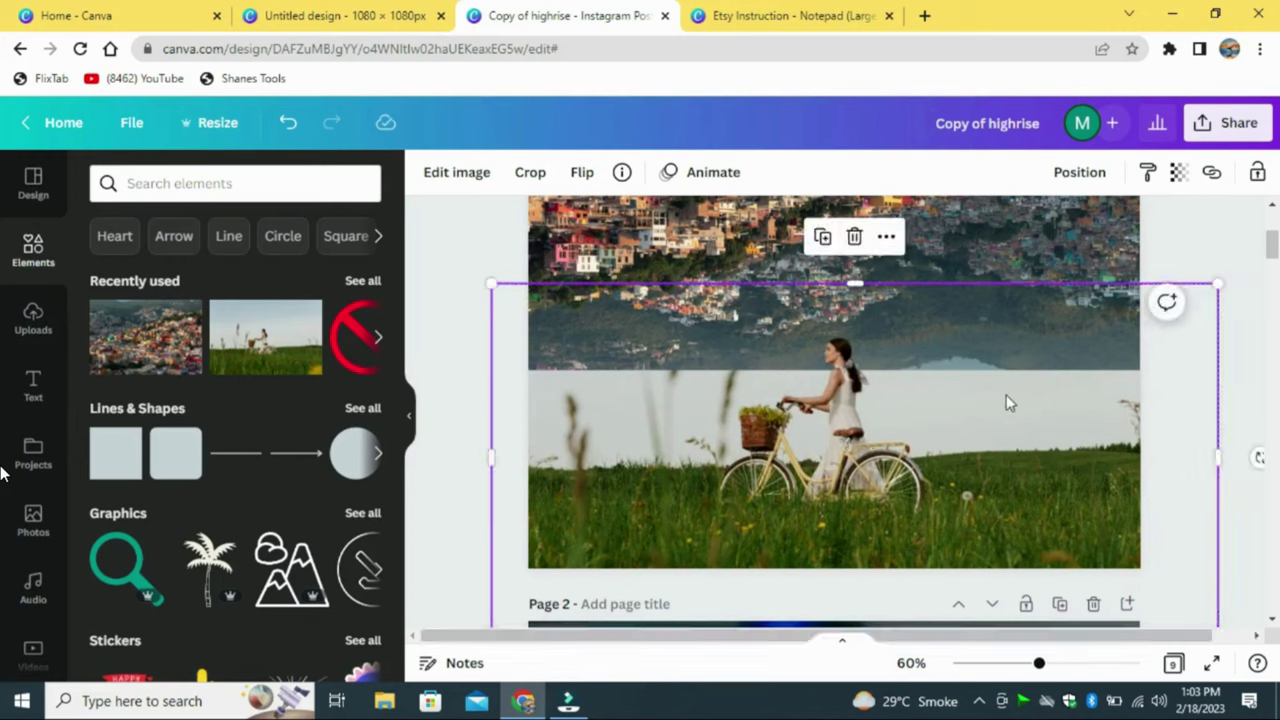
Crop the cutout on all four sides to a tight frame around the woman, about 234 wide by 433 high
{"action": "left_click_drag", "start_coordinate": [1222, 446], "coordinate": [893, 455]}
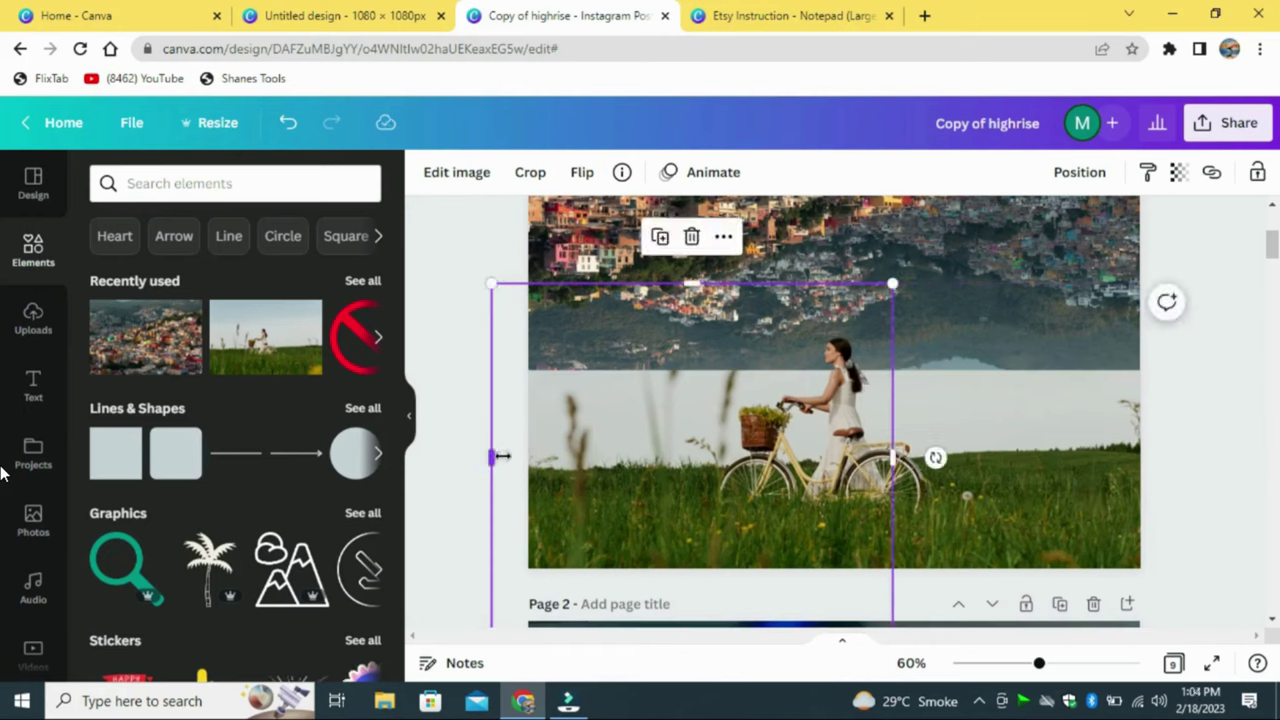
{"action": "left_click_drag", "start_coordinate": [500, 456], "coordinate": [760, 457]}
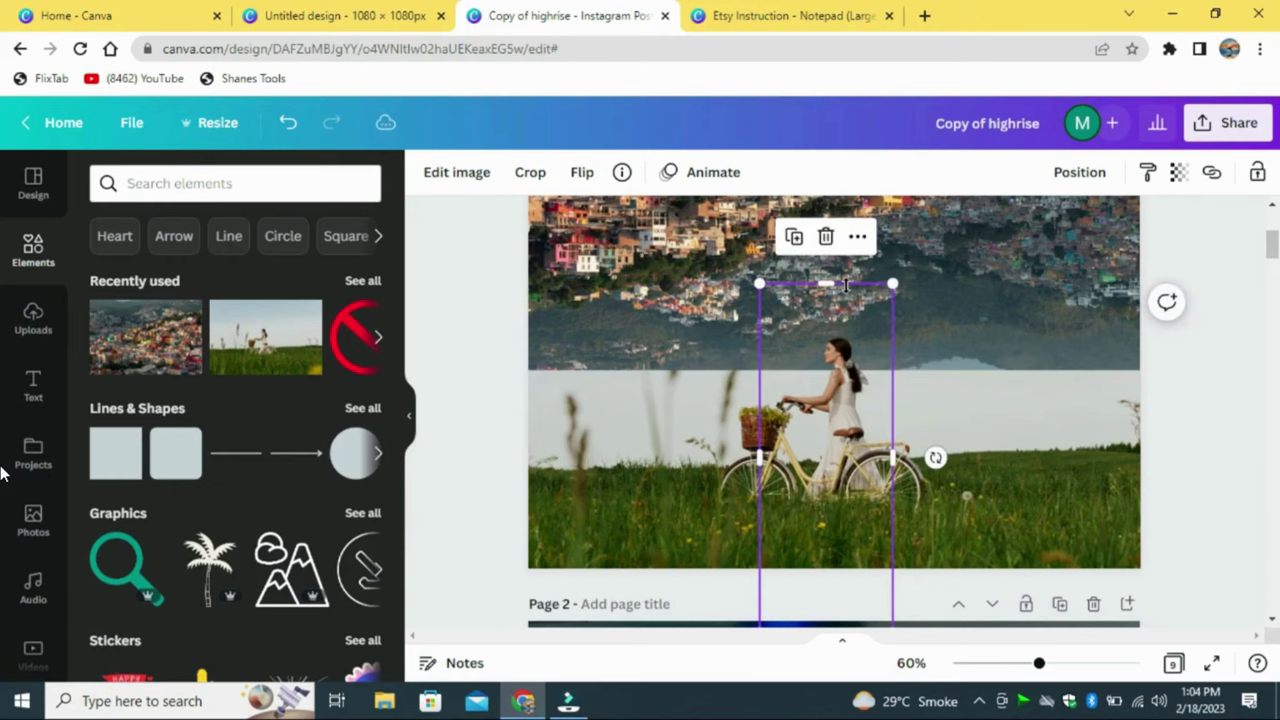
{"action": "left_click_drag", "start_coordinate": [846, 285], "coordinate": [846, 324]}
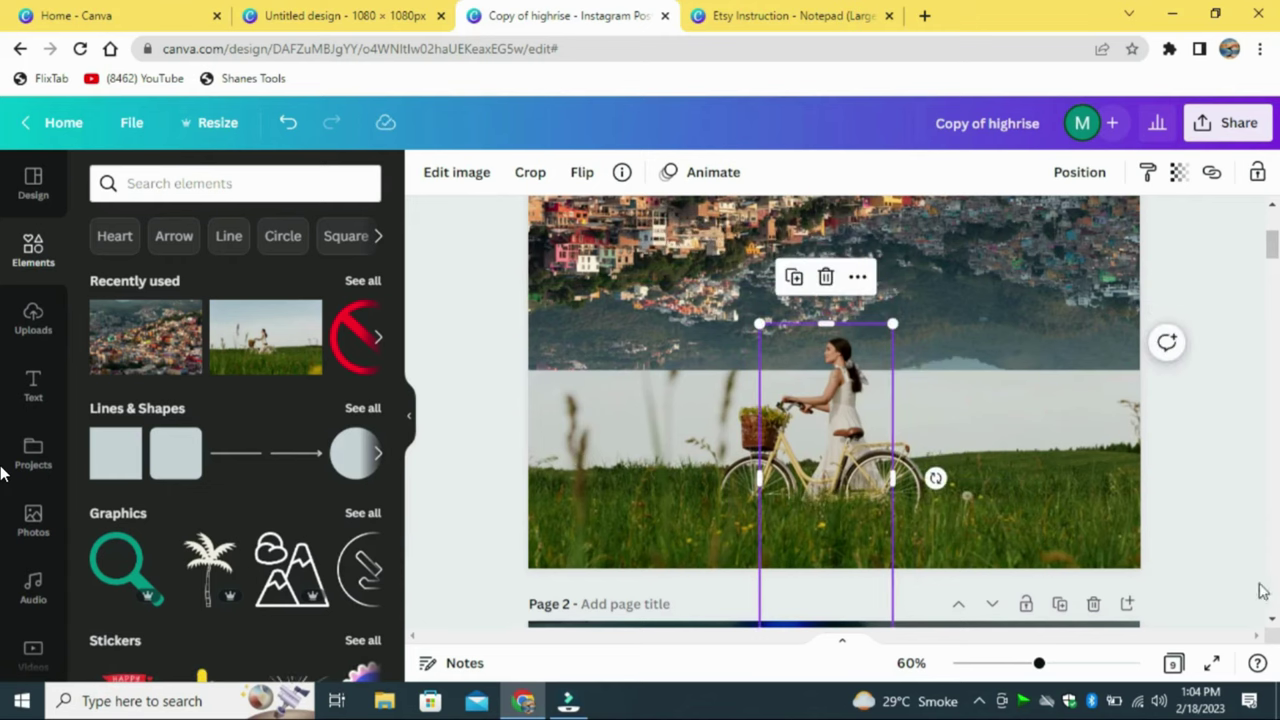
{"action": "scroll", "coordinate": [1272, 618], "scroll_direction": "down", "scroll_amount": 1}
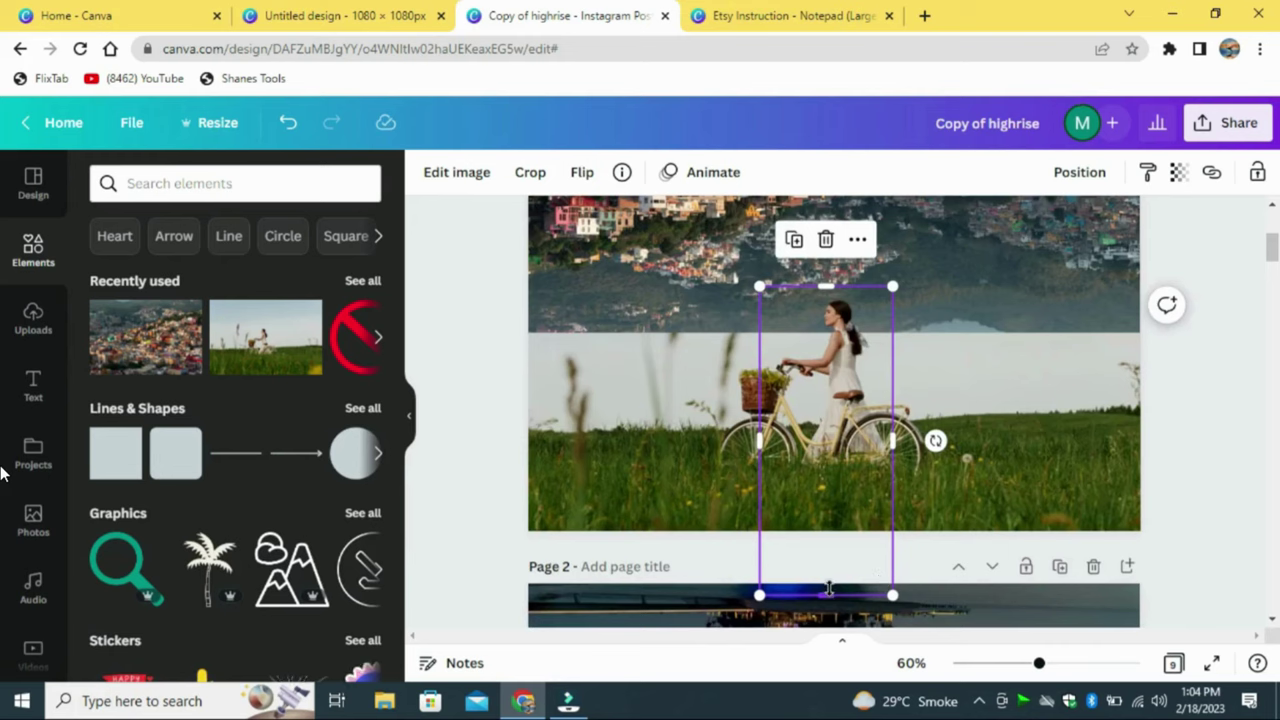
{"action": "left_click_drag", "start_coordinate": [829, 590], "coordinate": [841, 531]}
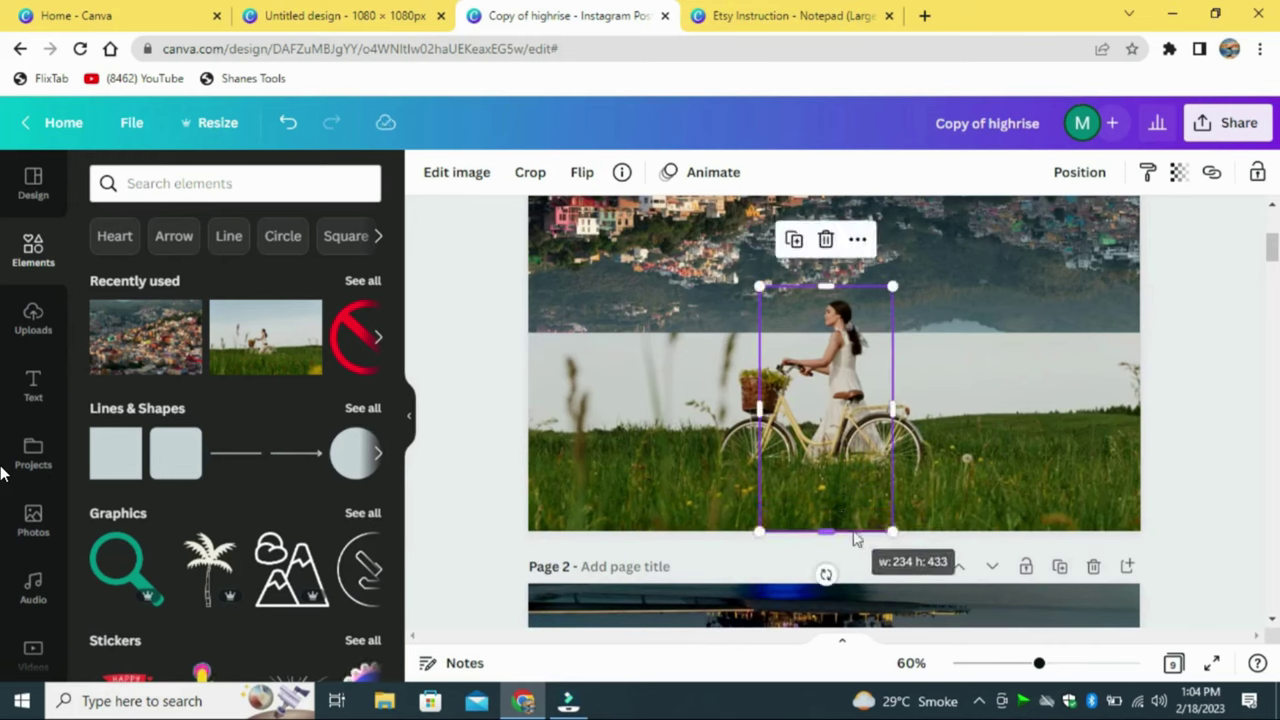
{"action": "left_click", "coordinate": [1240, 349]}
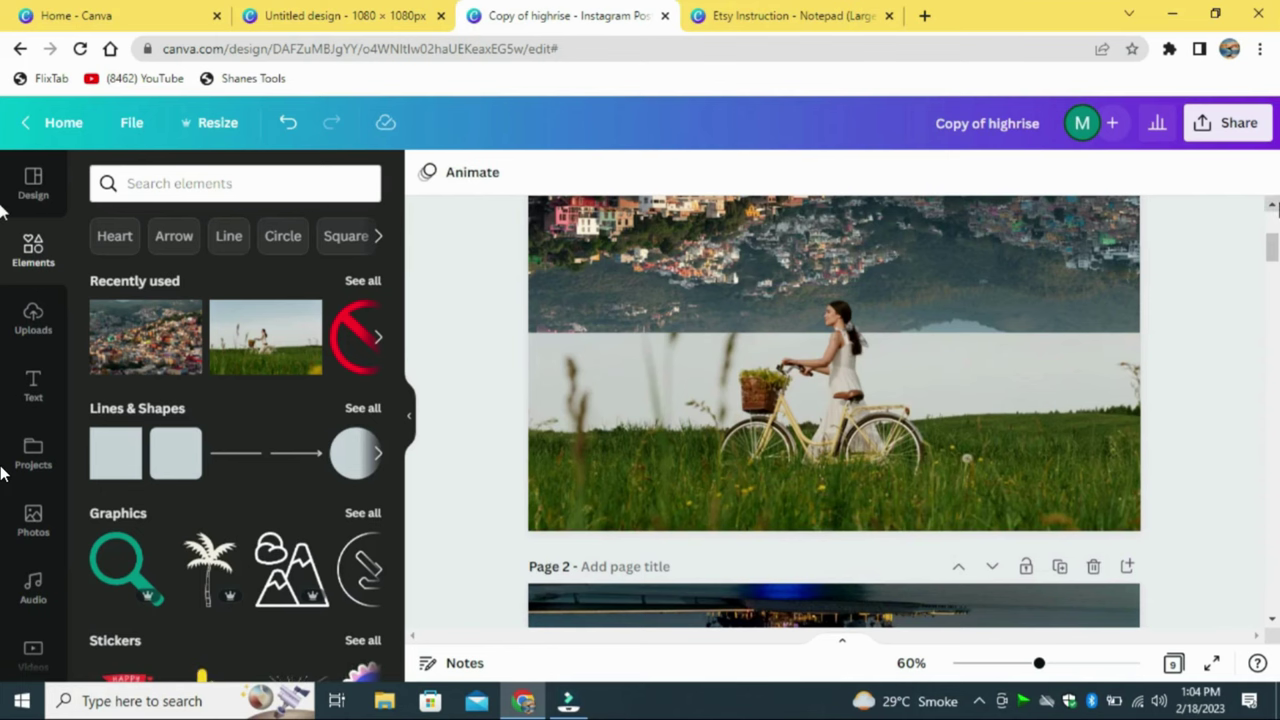
Crop the top of the original bicycle photo down to the lower edge of the upside-down town photo
{"action": "scroll", "coordinate": [1273, 205], "scroll_direction": "up", "scroll_amount": 2}
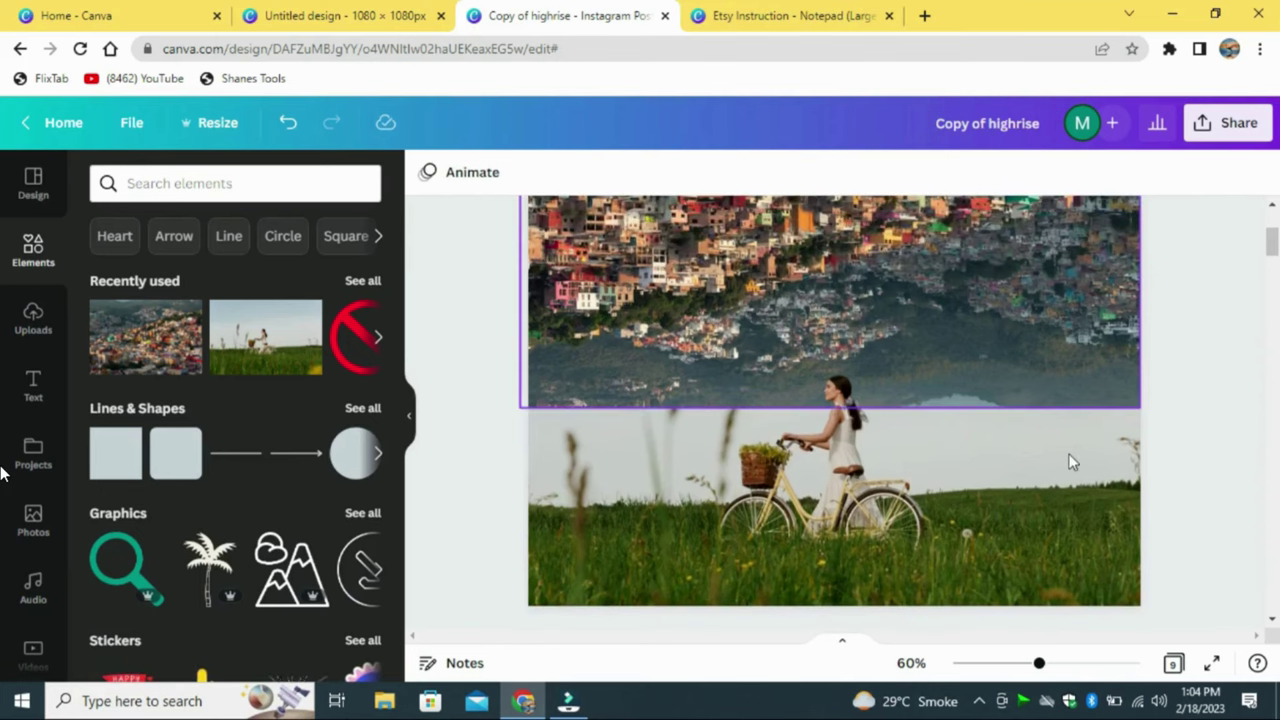
{"action": "left_click", "coordinate": [1067, 457]}
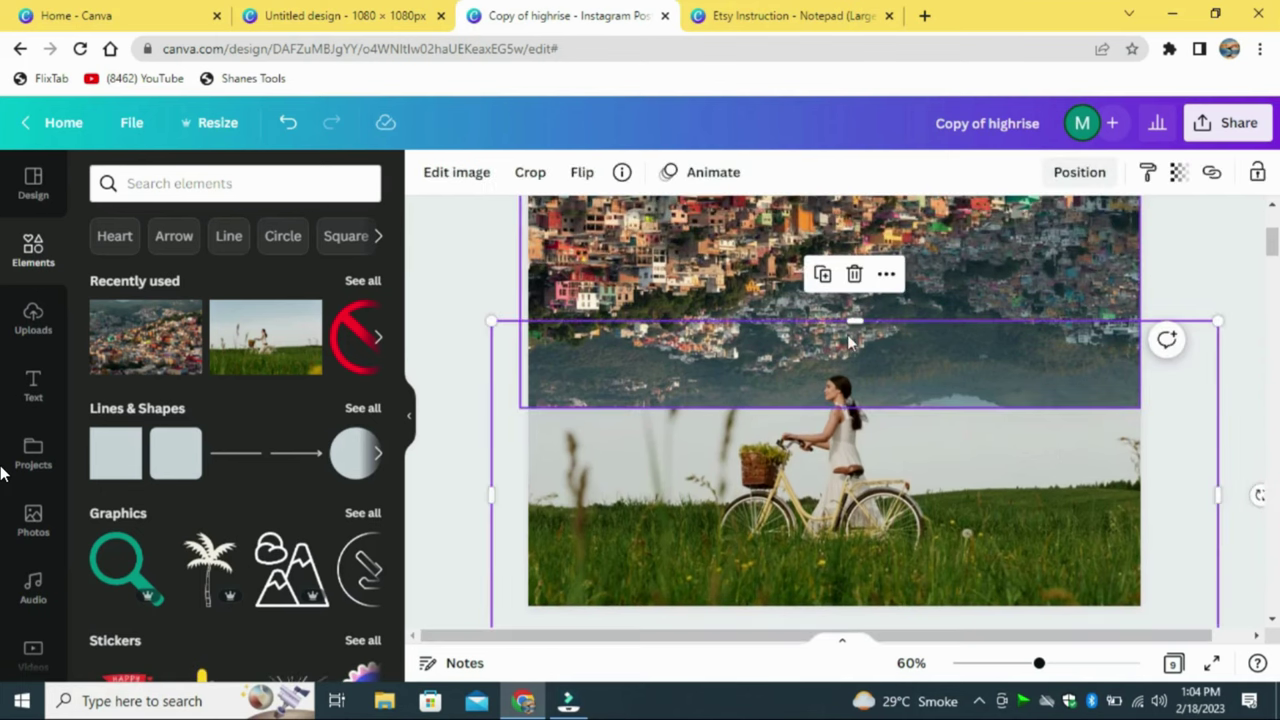
{"action": "left_click_drag", "start_coordinate": [855, 321], "coordinate": [857, 407]}
{"action": "left_click", "coordinate": [1190, 330]}
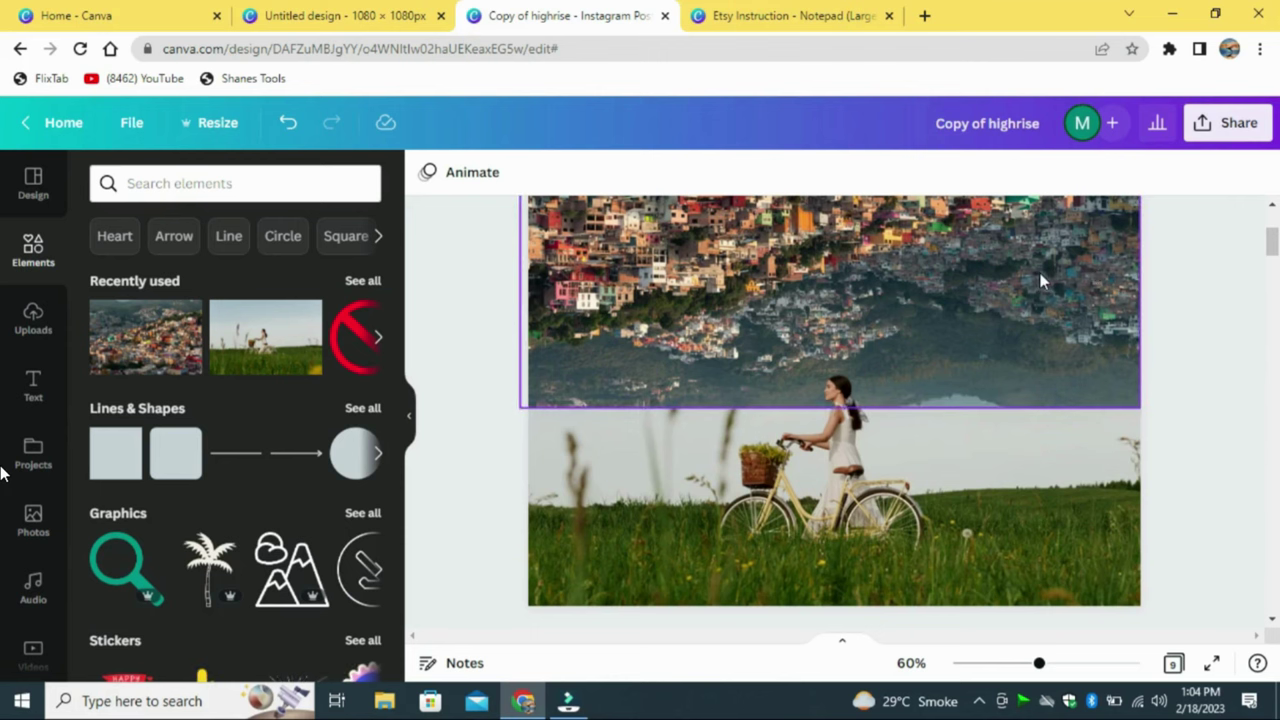
Enlarge the upside-down town photo past both sides of the page, lowering its bottom edge to about the bicycle's handlebars
{"action": "scroll", "coordinate": [1040, 282], "scroll_direction": "down", "scroll_amount": 3}
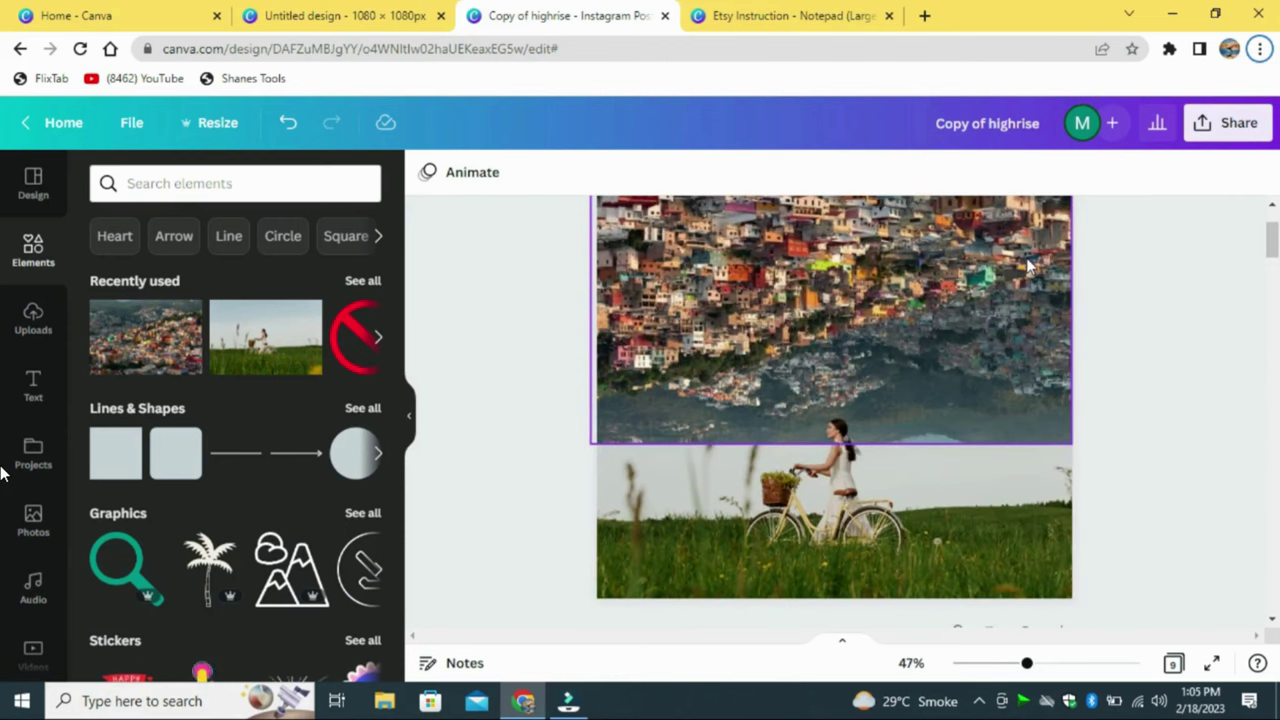
{"action": "left_click", "coordinate": [606, 426]}
{"action": "left_click_drag", "start_coordinate": [591, 444], "coordinate": [571, 474]}
{"action": "left_click_drag", "start_coordinate": [1073, 462], "coordinate": [1094, 474]}
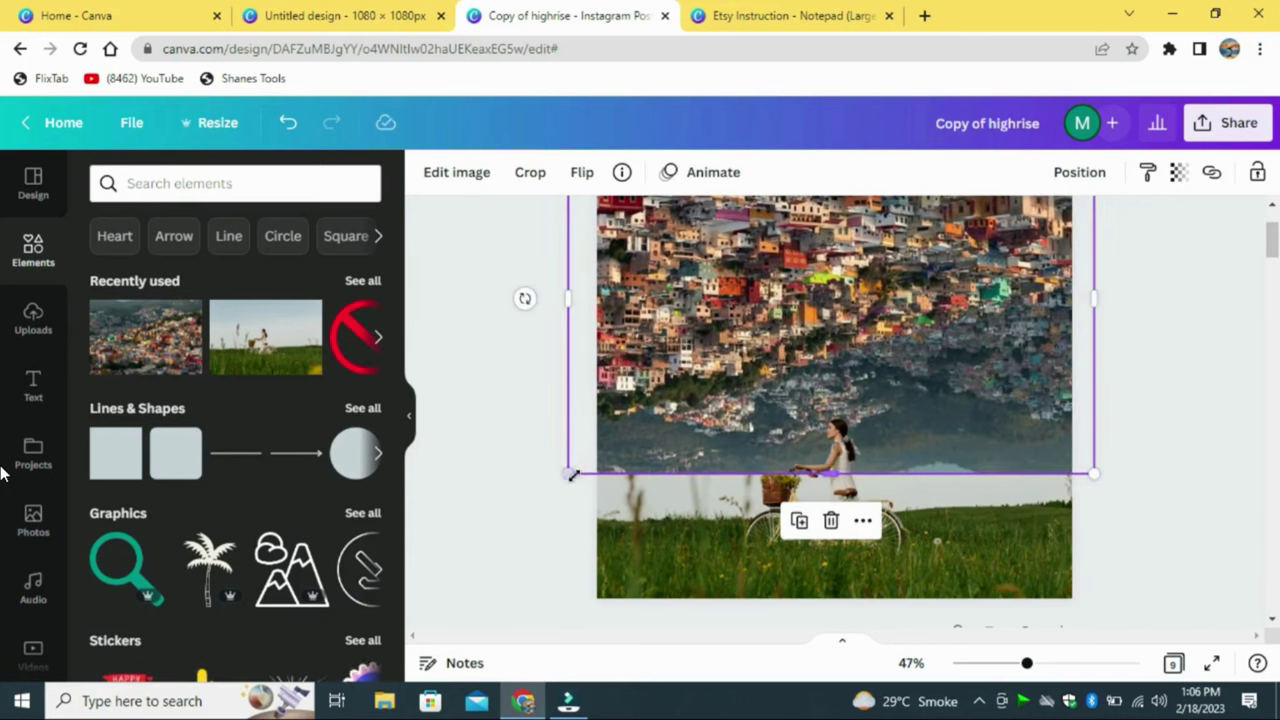
{"action": "left_click_drag", "start_coordinate": [567, 474], "coordinate": [563, 477]}
{"action": "left_click", "coordinate": [1166, 360]}
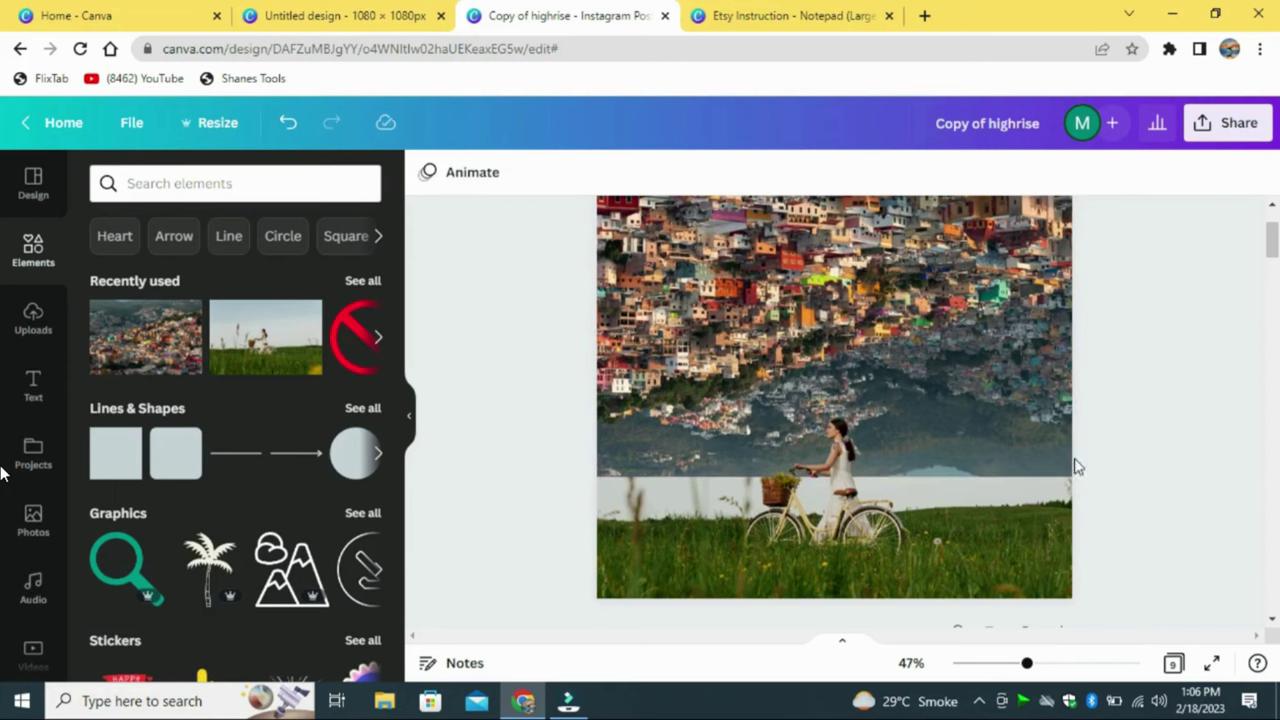
Crop the top of the original bicycle photo again so it starts just above the enlarged town photo's lower edge
{"action": "left_click", "coordinate": [869, 452]}
{"action": "left_click_drag", "start_coordinate": [849, 444], "coordinate": [851, 477]}
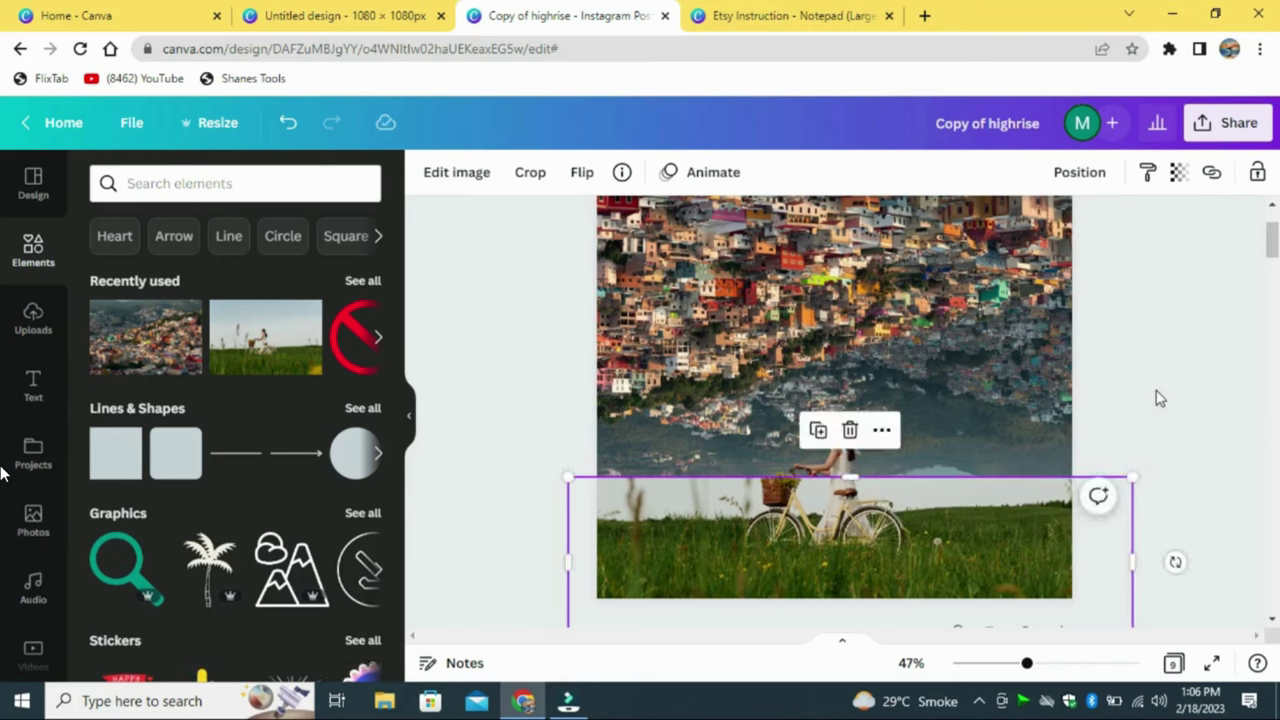
{"action": "left_click", "coordinate": [1156, 398]}
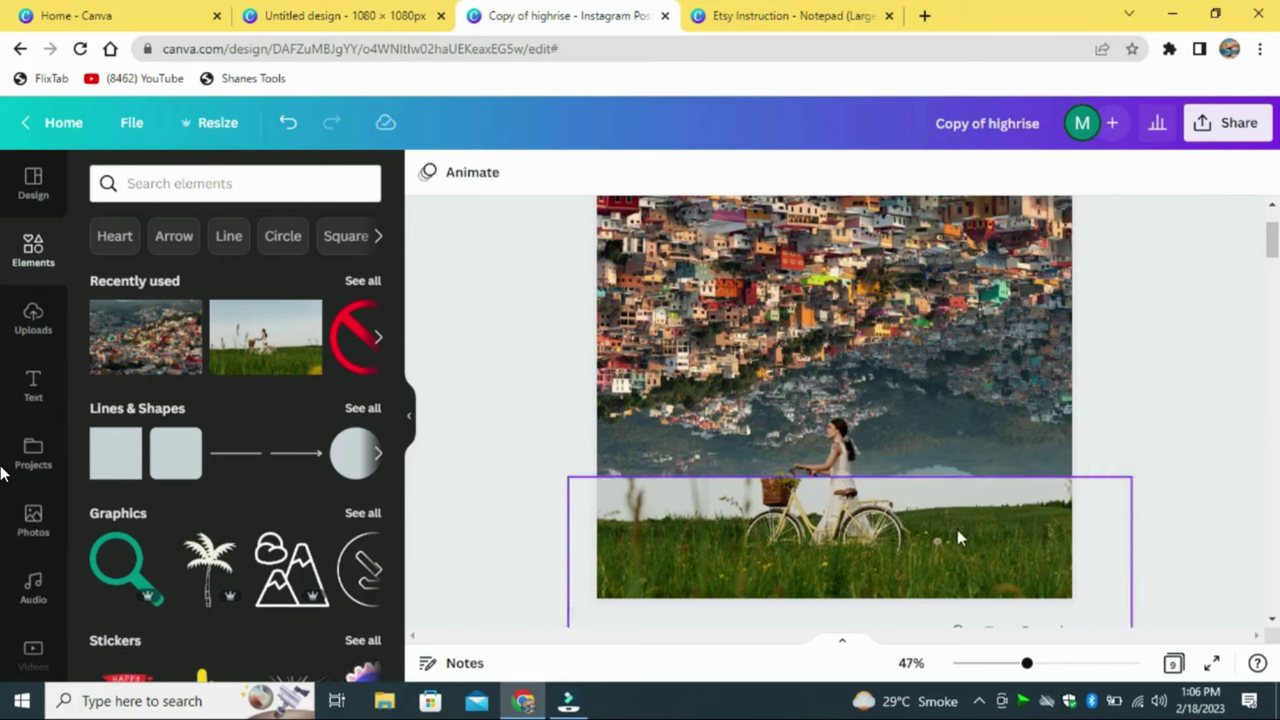
{"action": "left_click", "coordinate": [852, 480]}
{"action": "left_click_drag", "start_coordinate": [852, 478], "coordinate": [862, 466]}
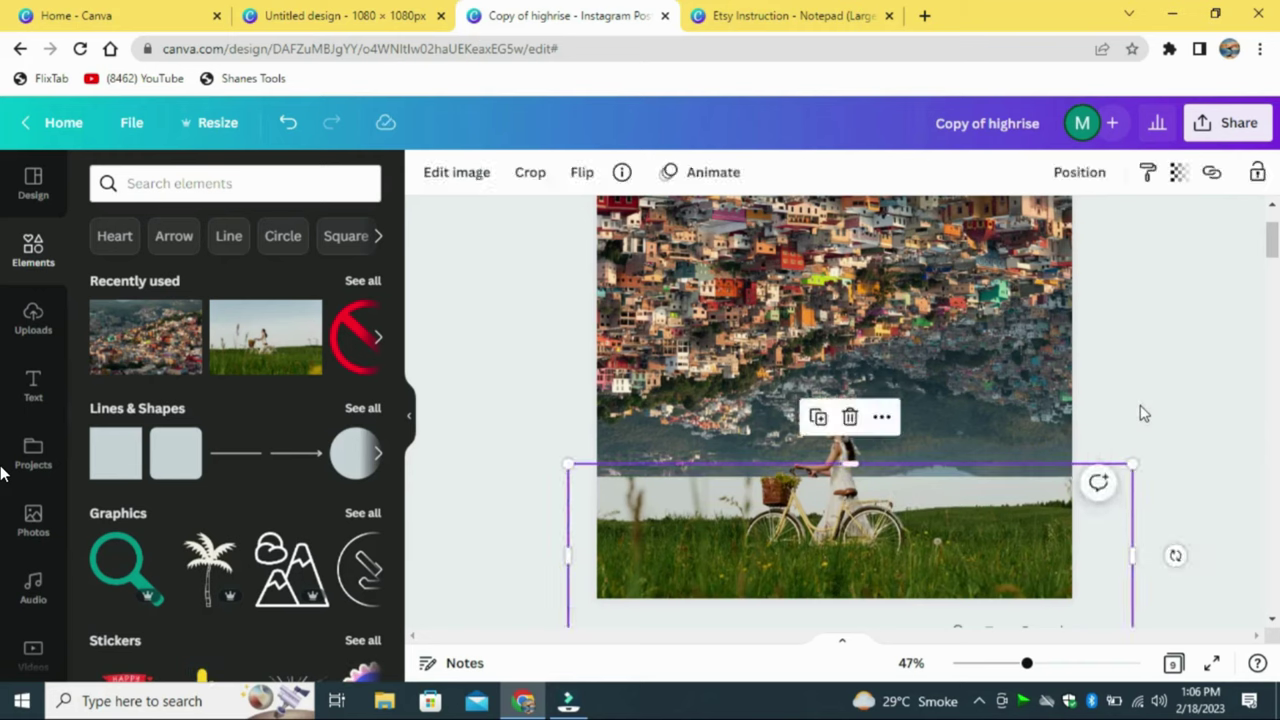
{"action": "left_click", "coordinate": [1172, 366]}
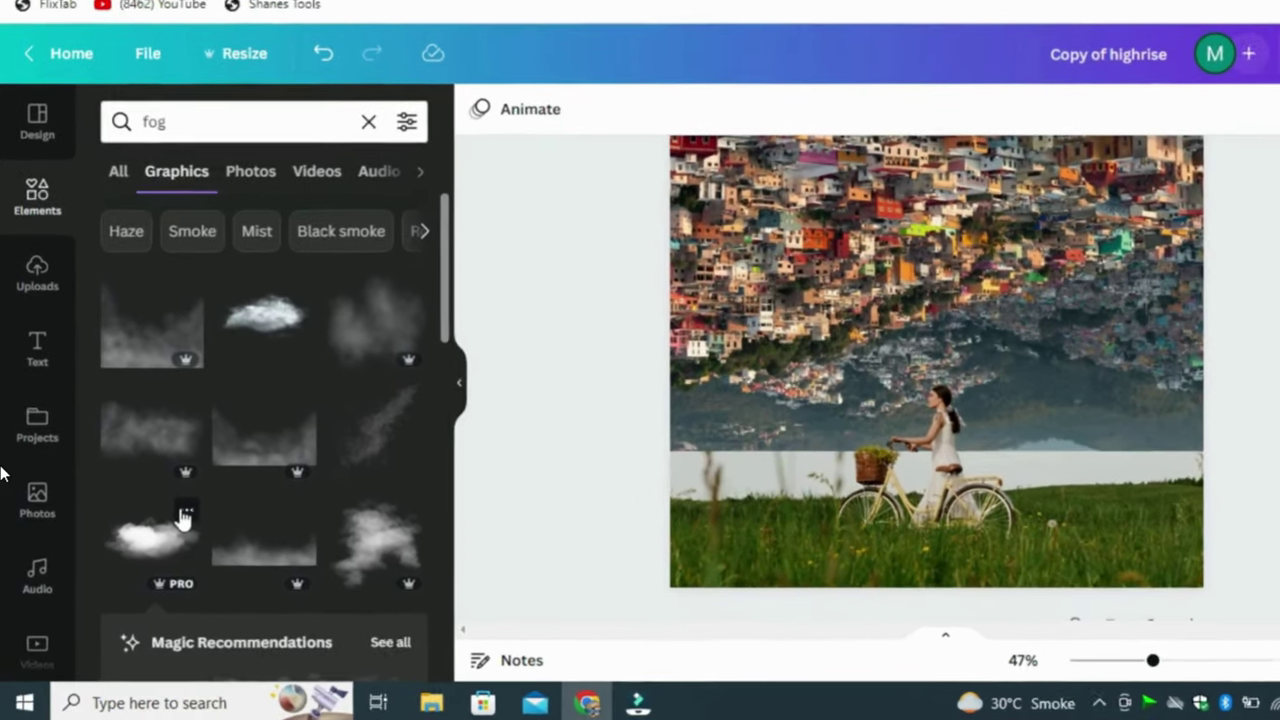
Add the Cloud Mist Fog Smoke graphic from the fog search results to the page
{"action": "left_click", "coordinate": [183, 516]}
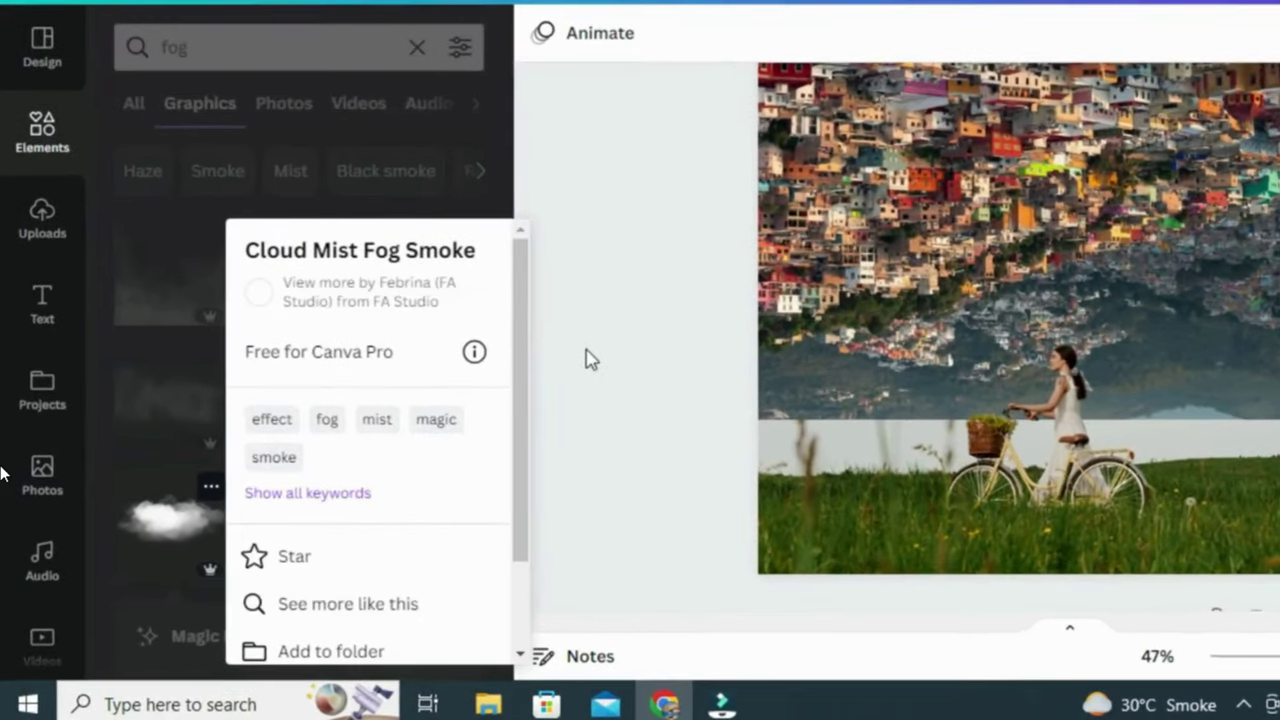
{"action": "left_click", "coordinate": [516, 408]}
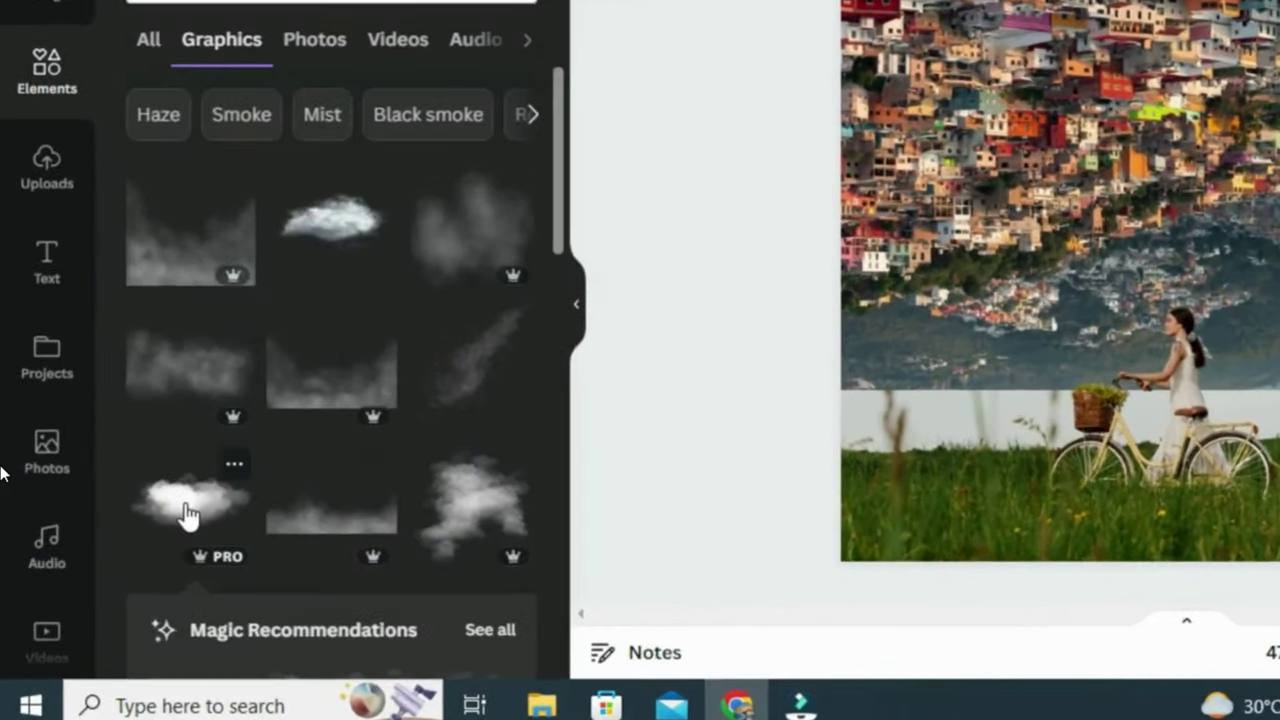
{"action": "left_click", "coordinate": [183, 512]}
Apply the Cherry Duotone preset to the cloud graphic and change its highlights color to white
{"action": "left_click", "coordinate": [471, 186]}
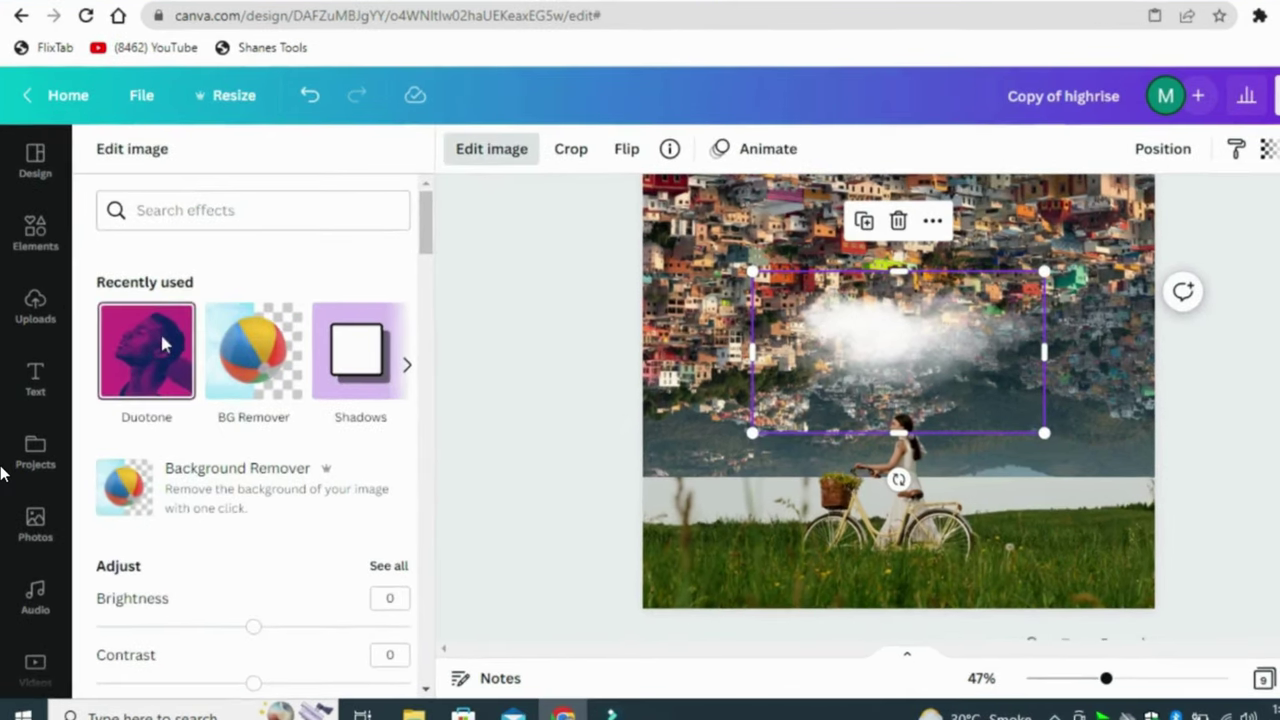
{"action": "left_click", "coordinate": [162, 343]}
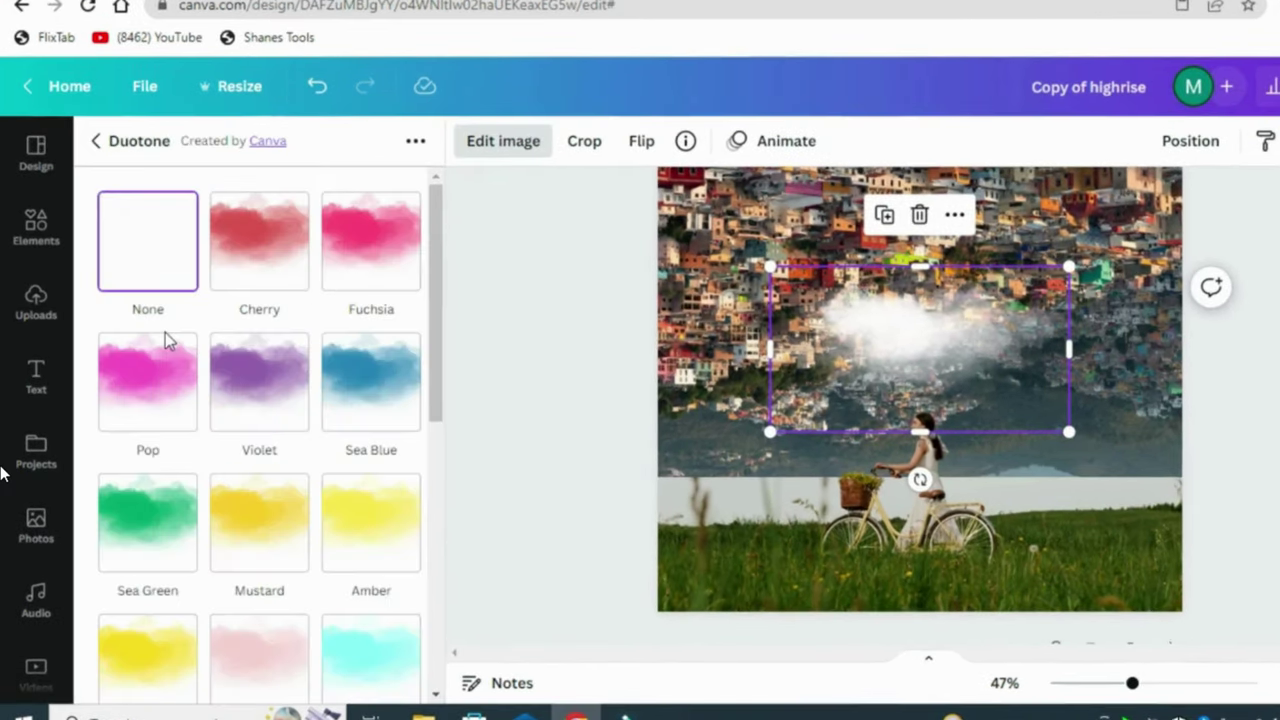
{"action": "left_click", "coordinate": [256, 262]}
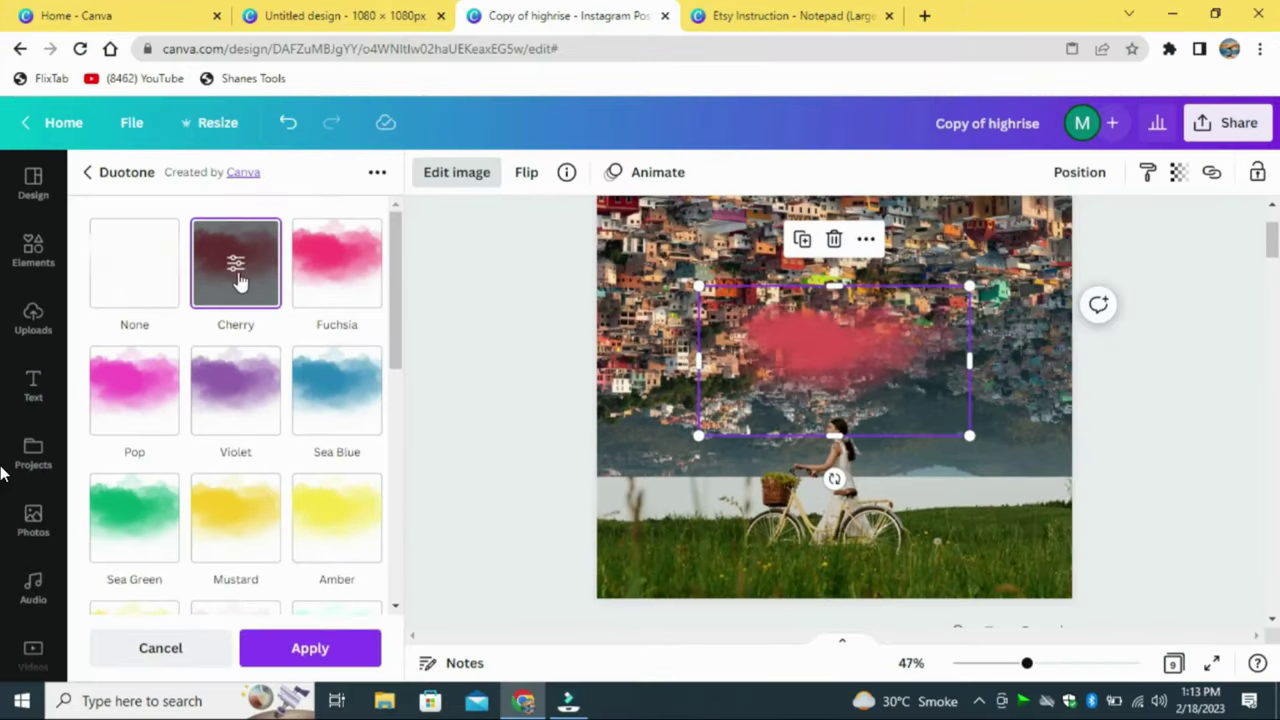
{"action": "left_click", "coordinate": [290, 238]}
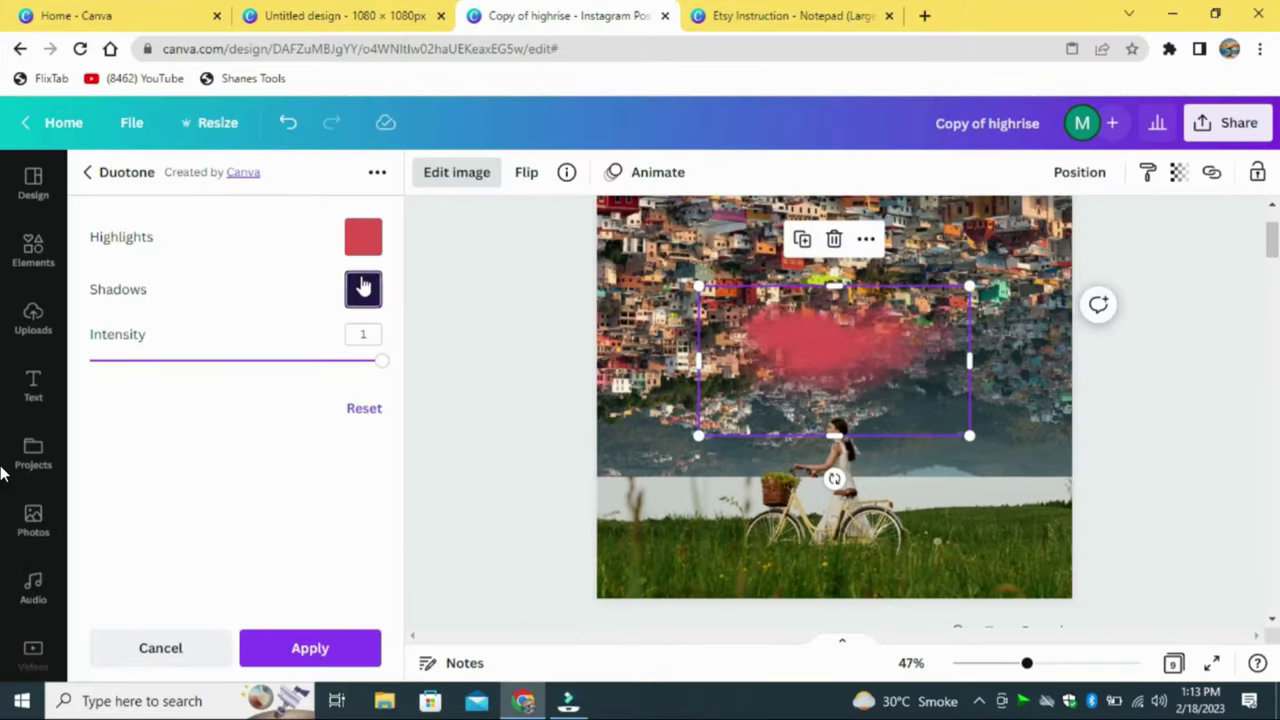
{"action": "left_click", "coordinate": [366, 245]}
{"action": "left_click", "coordinate": [462, 326]}
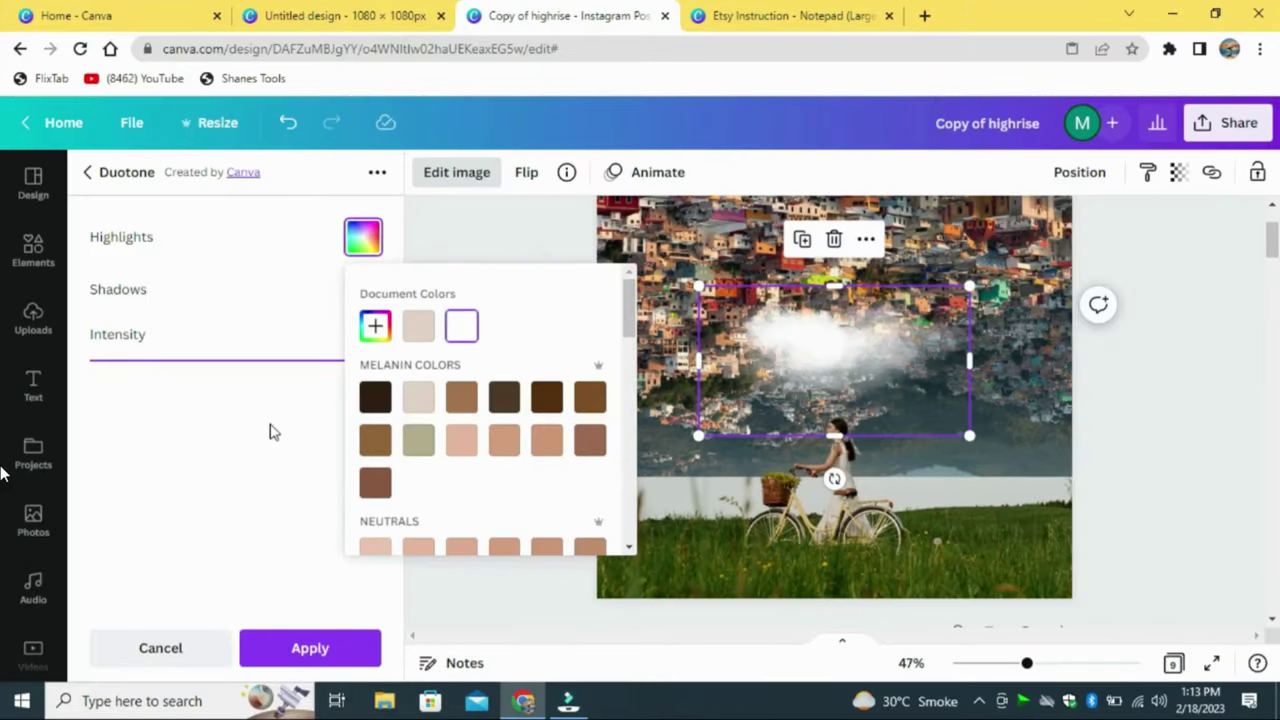
Apply white Duotone shadows to the cloud and move it to the left edge of the page
{"action": "left_click", "coordinate": [274, 432]}
{"action": "left_click", "coordinate": [363, 292]}
{"action": "left_click", "coordinate": [467, 383]}
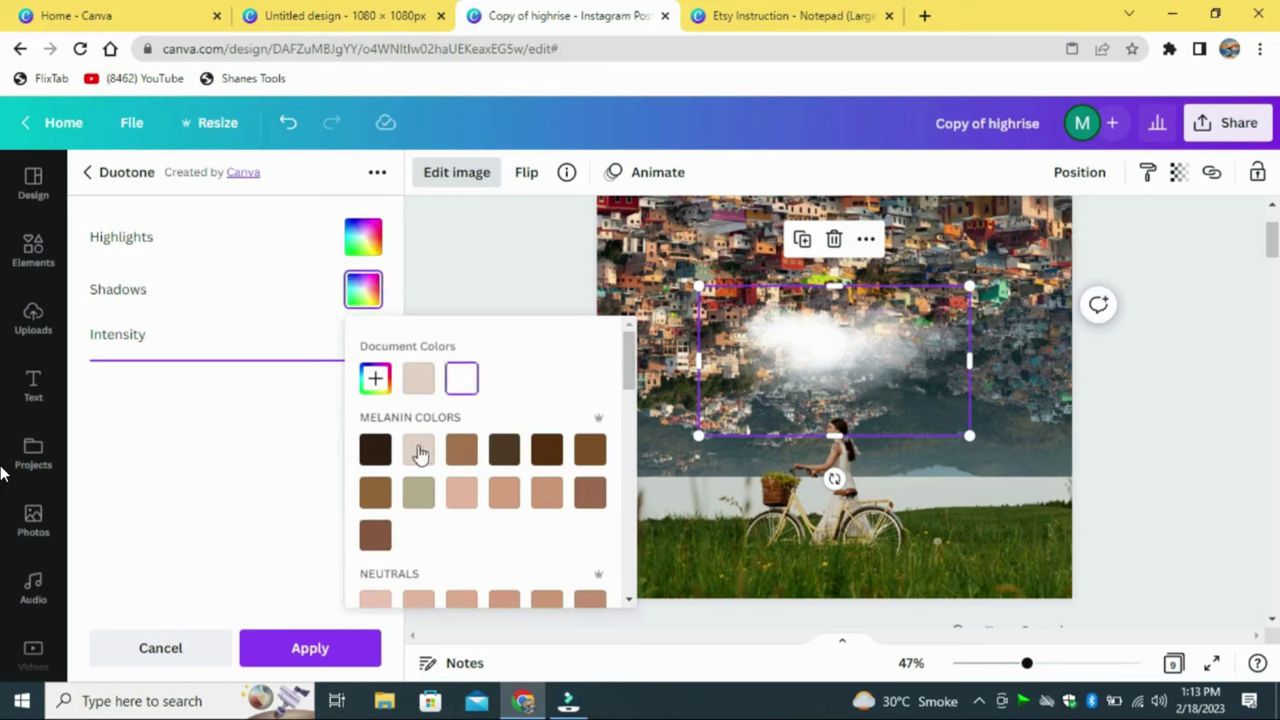
{"action": "left_click", "coordinate": [260, 470]}
{"action": "left_click", "coordinate": [309, 647]}
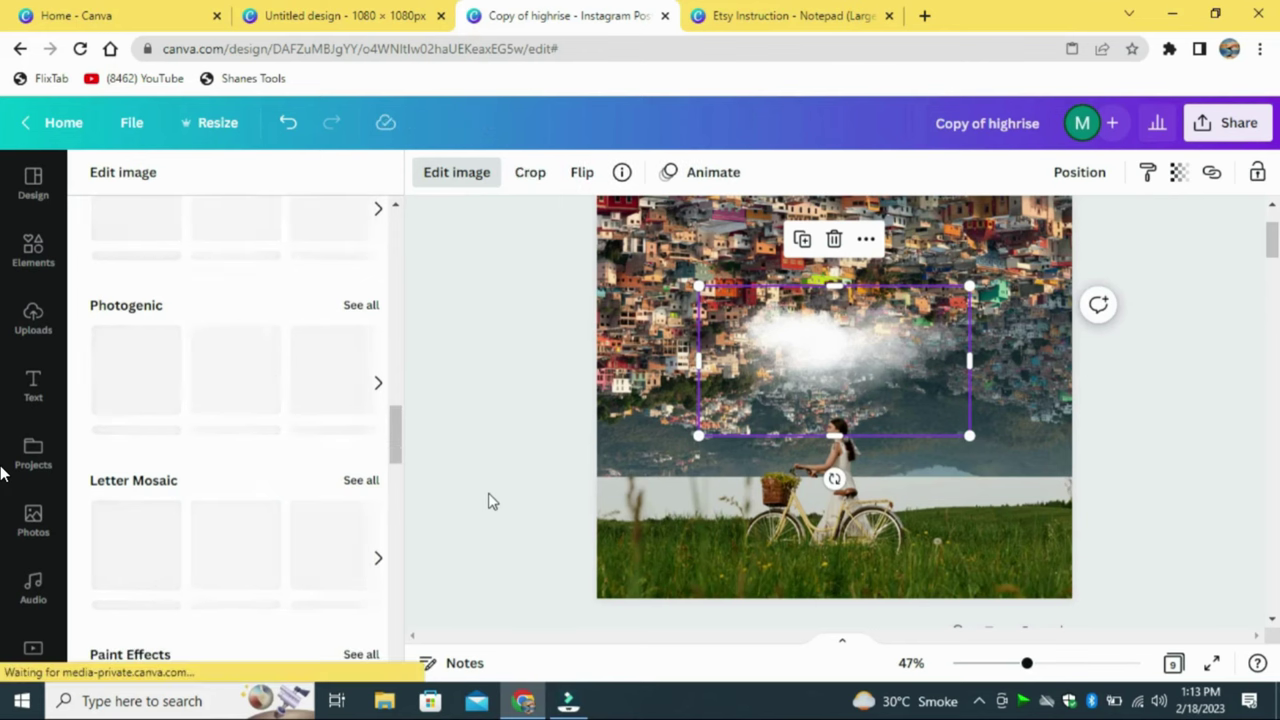
{"action": "left_click_drag", "start_coordinate": [773, 384], "coordinate": [605, 390]}
Widen the woman cutout's crop on both sides to include the entire bicycle
{"action": "left_click", "coordinate": [836, 495]}
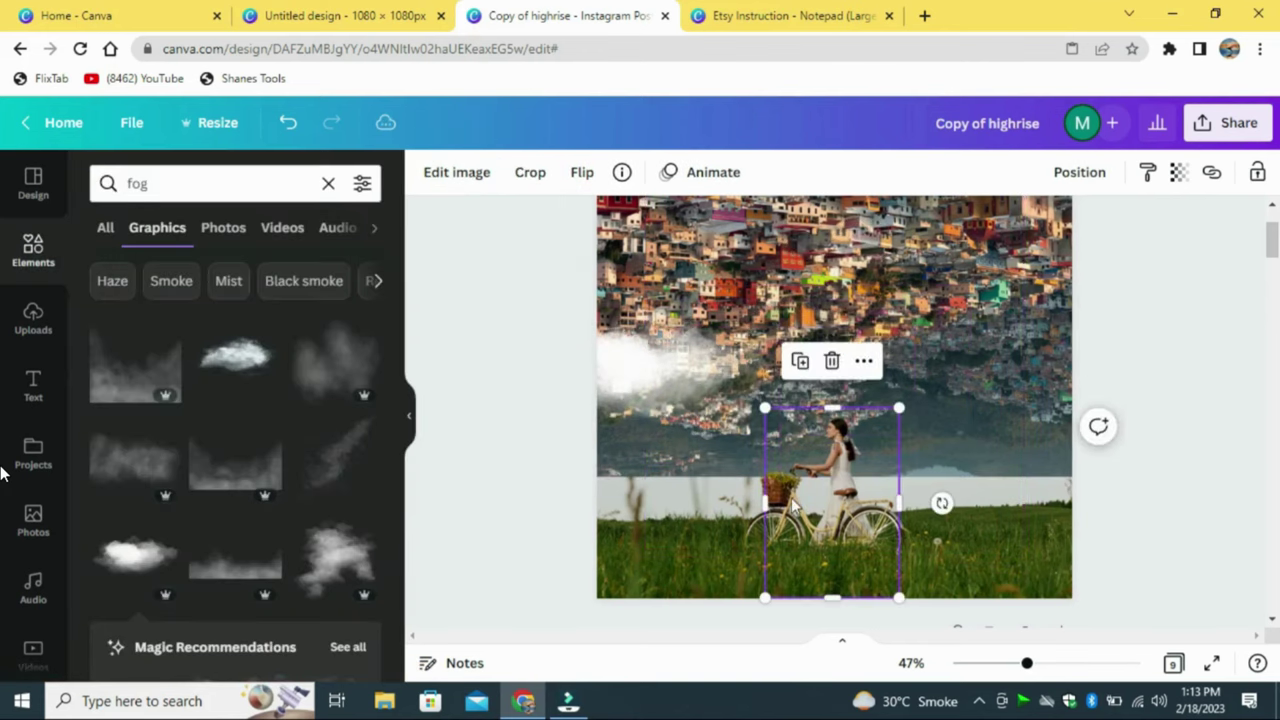
{"action": "left_click_drag", "start_coordinate": [768, 503], "coordinate": [729, 505]}
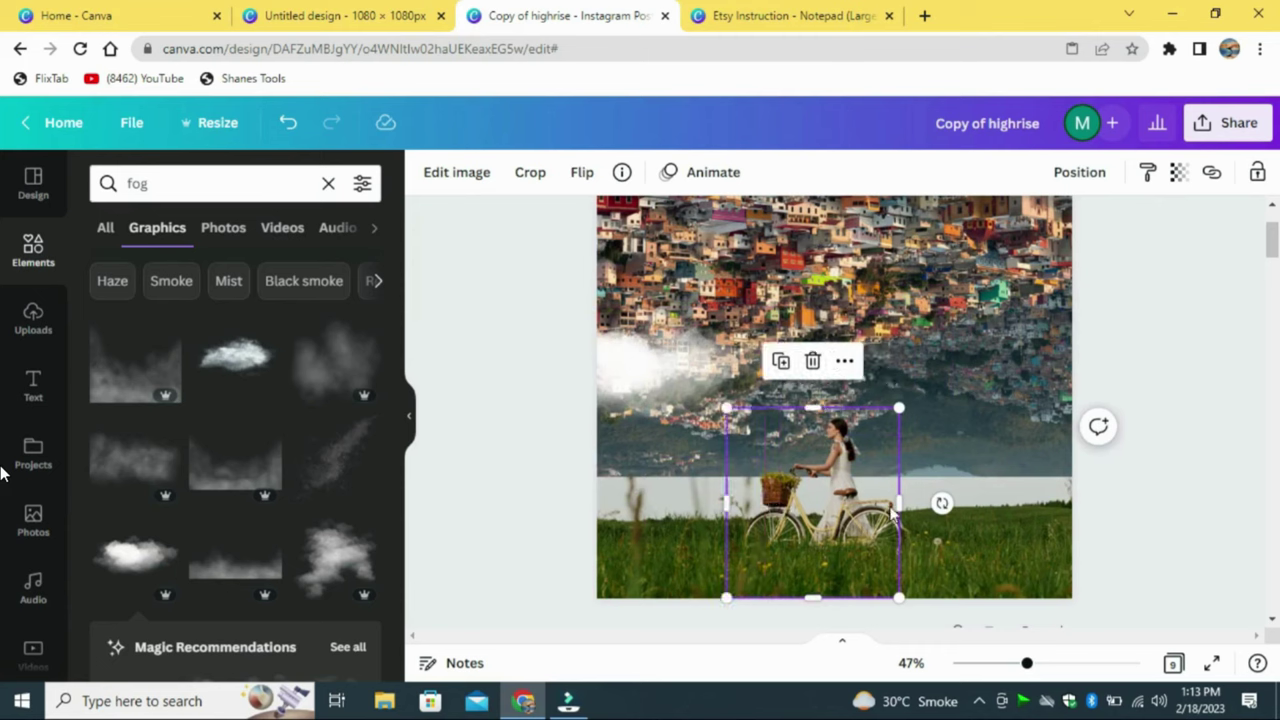
{"action": "left_click_drag", "start_coordinate": [904, 503], "coordinate": [916, 503]}
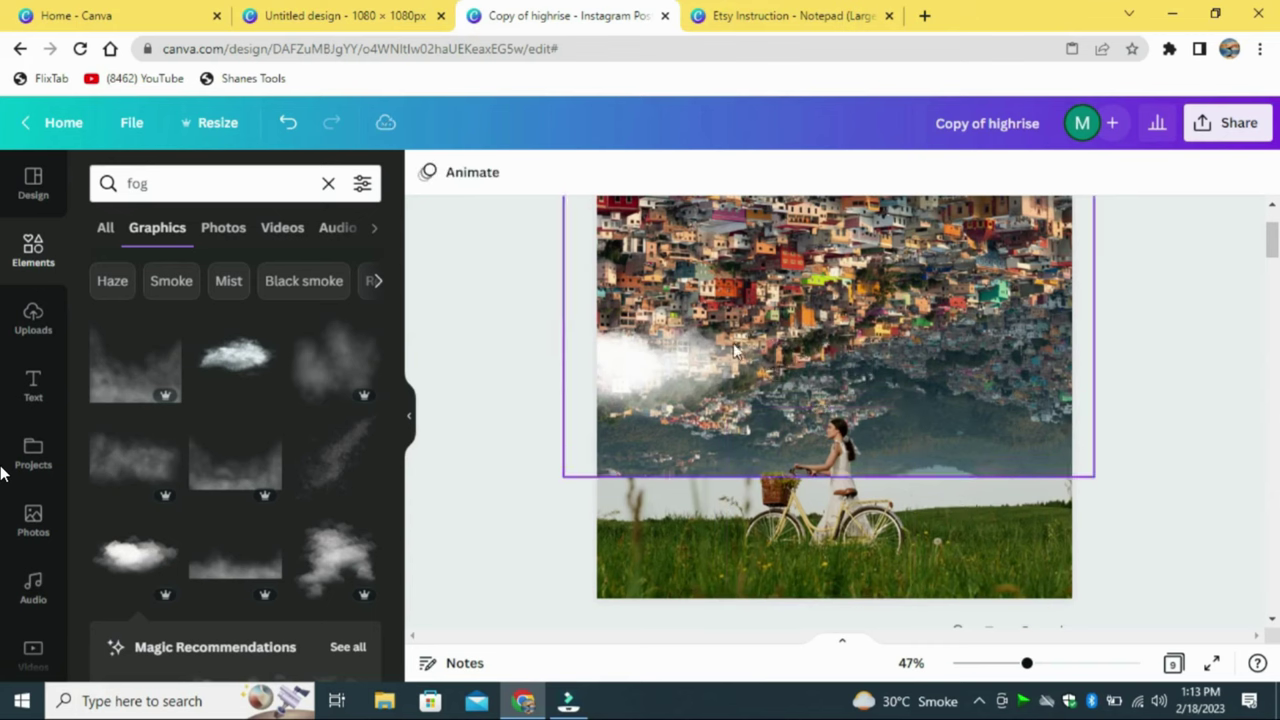
Move the white cloud down over the horizon at the page's left edge and rotate it to -12°
{"action": "left_click", "coordinate": [660, 372]}
{"action": "left_click_drag", "start_coordinate": [642, 383], "coordinate": [646, 479]}
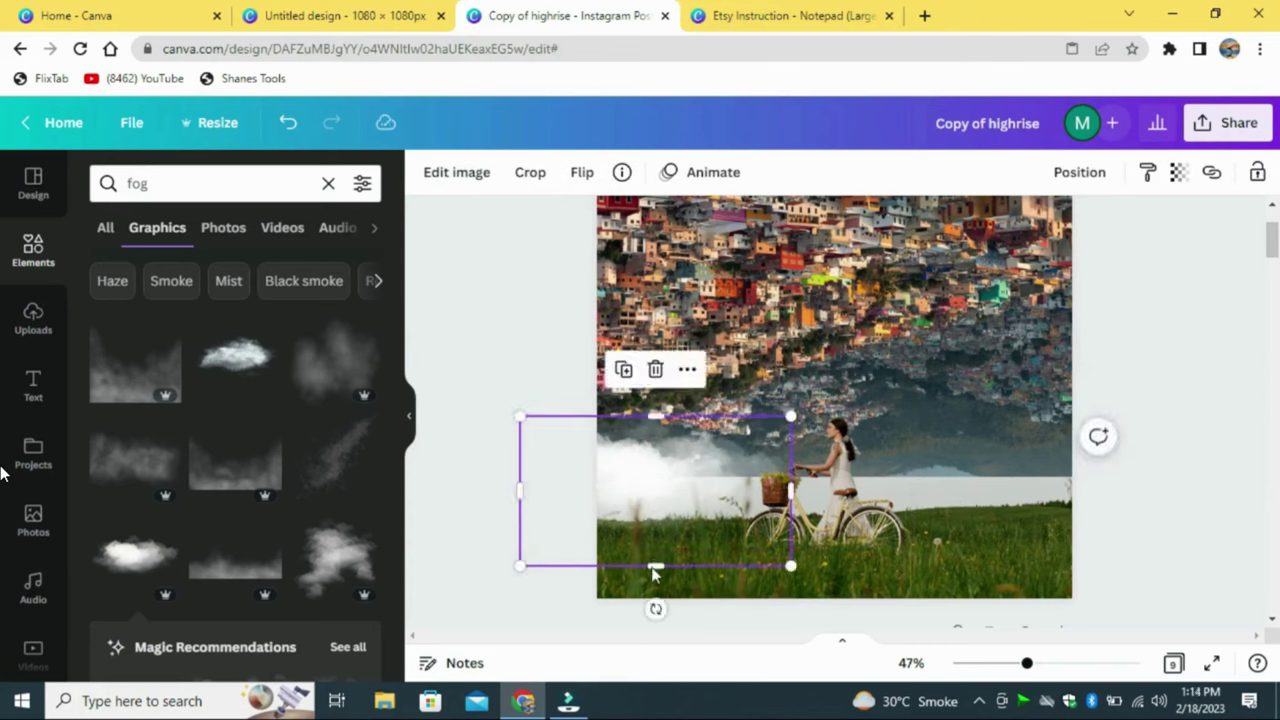
{"action": "left_click_drag", "start_coordinate": [660, 607], "coordinate": [695, 610]}
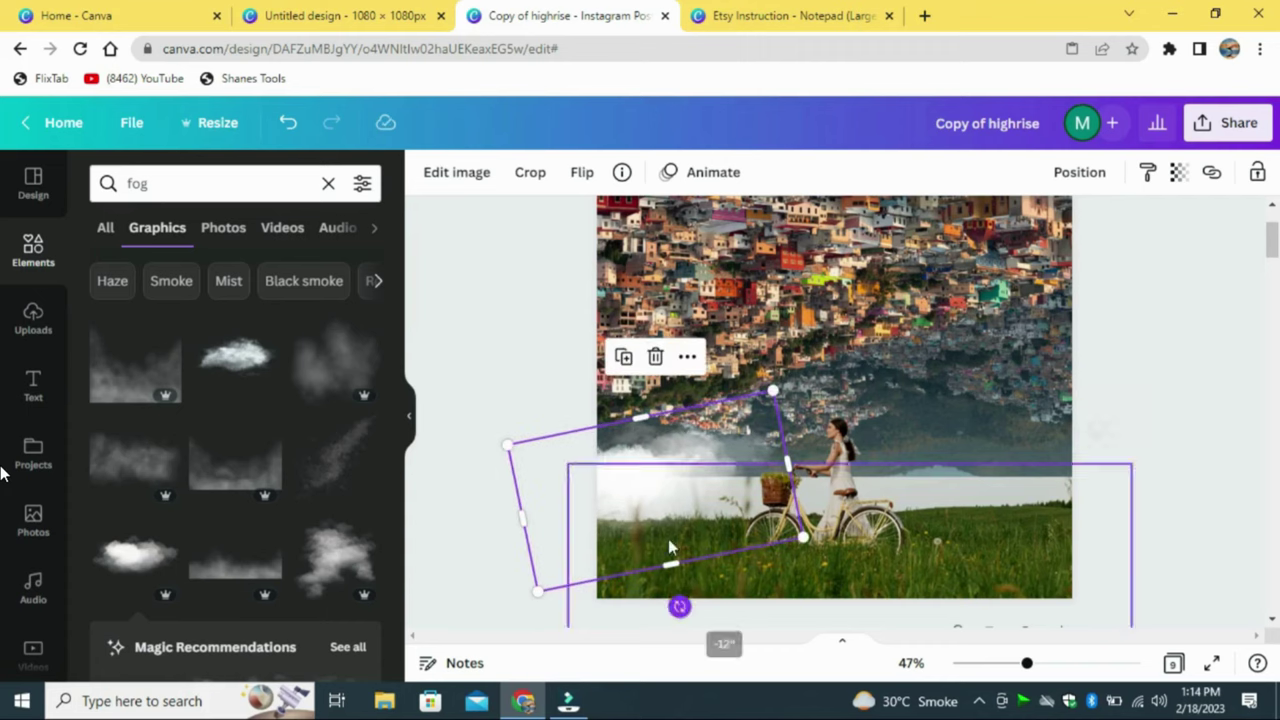
{"action": "left_click_drag", "start_coordinate": [660, 513], "coordinate": [657, 505]}
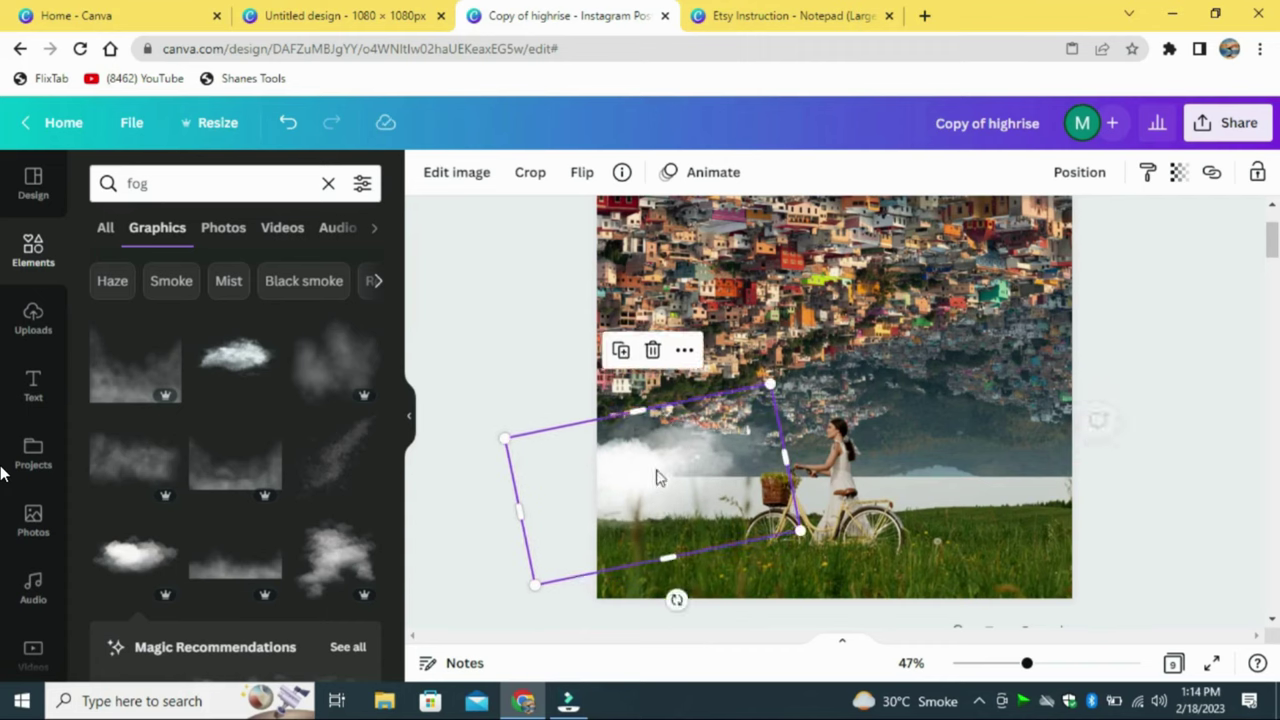
Duplicate the tilted cloud along the horizon over the woman and bicycle, then shift and rotate the copy towards the right
{"action": "left_click_drag", "start_coordinate": [666, 437], "coordinate": [762, 461]}
{"action": "left_click", "coordinate": [720, 370]}
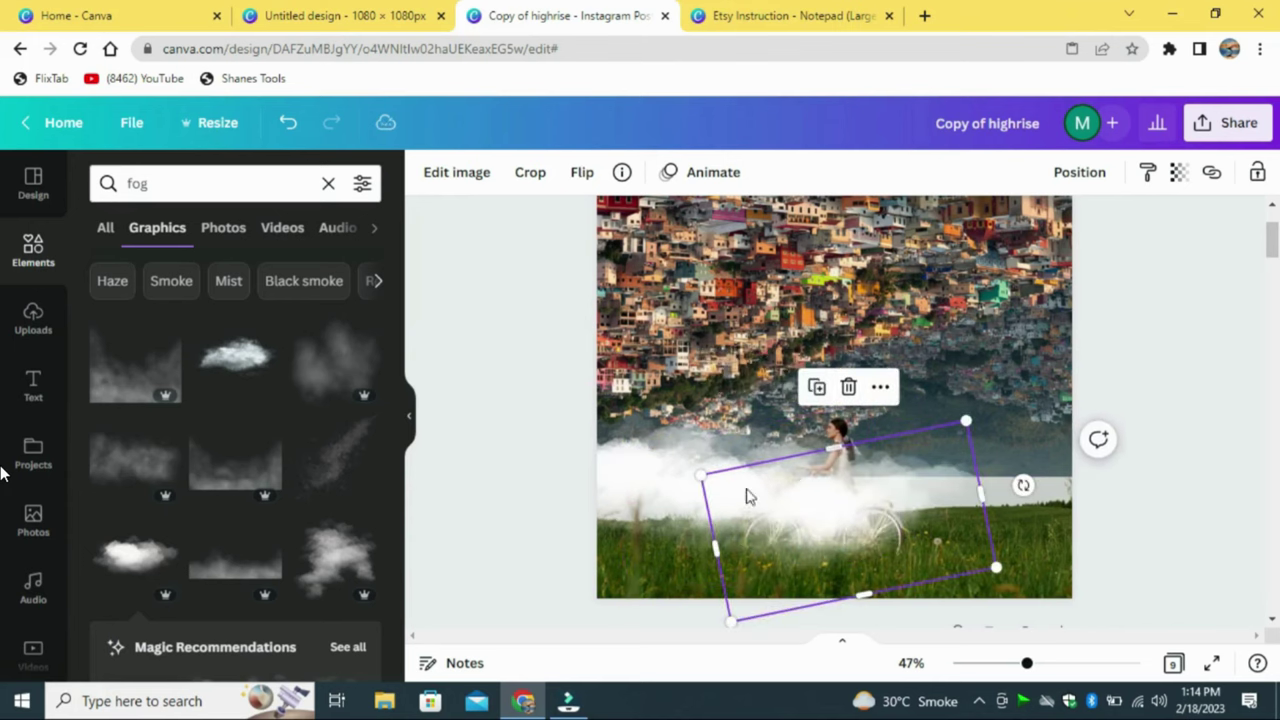
{"action": "left_click_drag", "start_coordinate": [812, 505], "coordinate": [938, 488]}
{"action": "left_click_drag", "start_coordinate": [971, 612], "coordinate": [1034, 489]}
Duplicate more clouds towards the page's right edge and reposition them to hide the seam between the two photos
{"action": "left_click", "coordinate": [873, 348]}
{"action": "left_click", "coordinate": [963, 340]}
{"action": "left_click", "coordinate": [1065, 351]}
{"action": "left_click_drag", "start_coordinate": [1147, 498], "coordinate": [909, 498]}
{"action": "left_click_drag", "start_coordinate": [783, 492], "coordinate": [1046, 536]}
{"action": "mouse_move", "coordinate": [1019, 488]}
{"action": "left_mouse_down"}
{"action": "mouse_move", "coordinate": [1009, 514]}
{"action": "mouse_move", "coordinate": [1011, 503]}
{"action": "left_mouse_up"}
Move and rotate clouds over the left half of the horizon to cover the rest of the photo seam
{"action": "left_click_drag", "start_coordinate": [912, 486], "coordinate": [683, 474]}
{"action": "left_click_drag", "start_coordinate": [750, 482], "coordinate": [523, 493]}
{"action": "left_click_drag", "start_coordinate": [520, 497], "coordinate": [702, 476]}
{"action": "left_click_drag", "start_coordinate": [635, 574], "coordinate": [711, 588]}
{"action": "left_click_drag", "start_coordinate": [690, 506], "coordinate": [691, 475]}
{"action": "left_click_drag", "start_coordinate": [711, 557], "coordinate": [693, 545]}
{"action": "left_click_drag", "start_coordinate": [696, 459], "coordinate": [703, 473]}
Set the transparency of the cloud on the left half to about 54
{"action": "left_click", "coordinate": [1178, 173]}
{"action": "left_click_drag", "start_coordinate": [1176, 246], "coordinate": [1075, 254]}
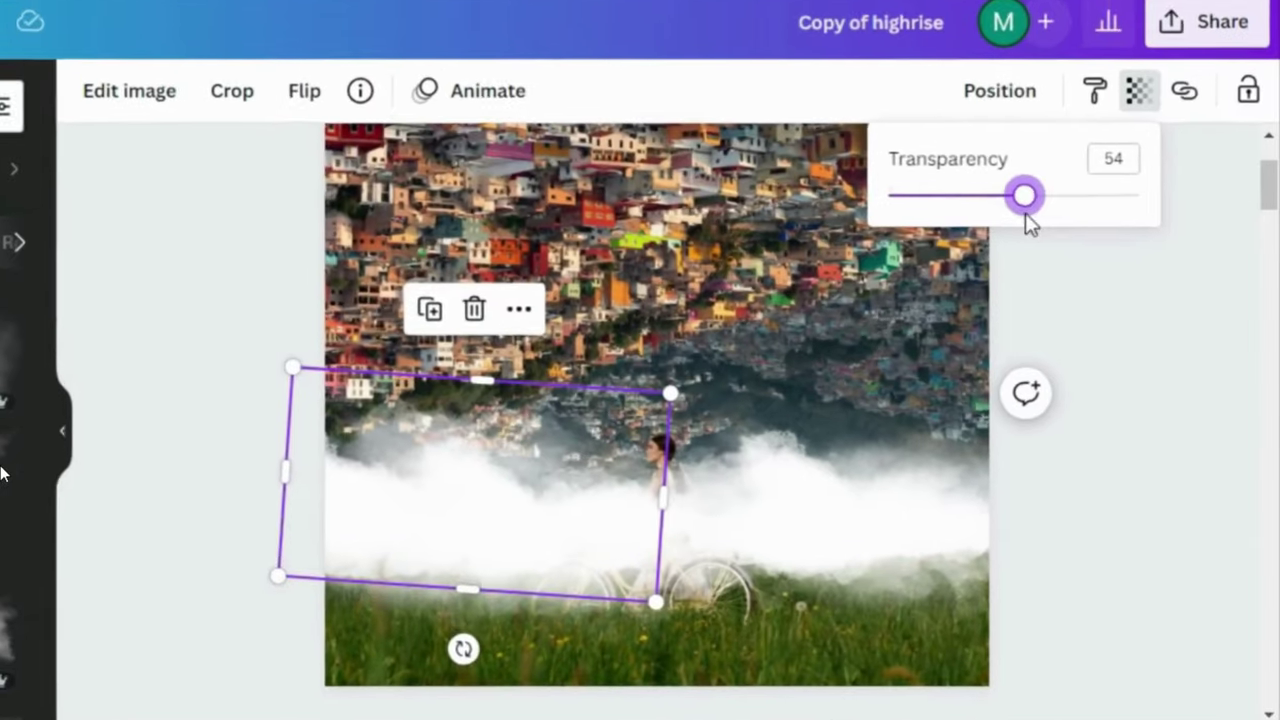
{"action": "left_click", "coordinate": [1177, 291]}
Position a cloud over the woman at -8° and place a rotated duplicate at the right end of the fog
{"action": "left_click_drag", "start_coordinate": [654, 400], "coordinate": [808, 470]}
{"action": "left_click_drag", "start_coordinate": [805, 581], "coordinate": [832, 580]}
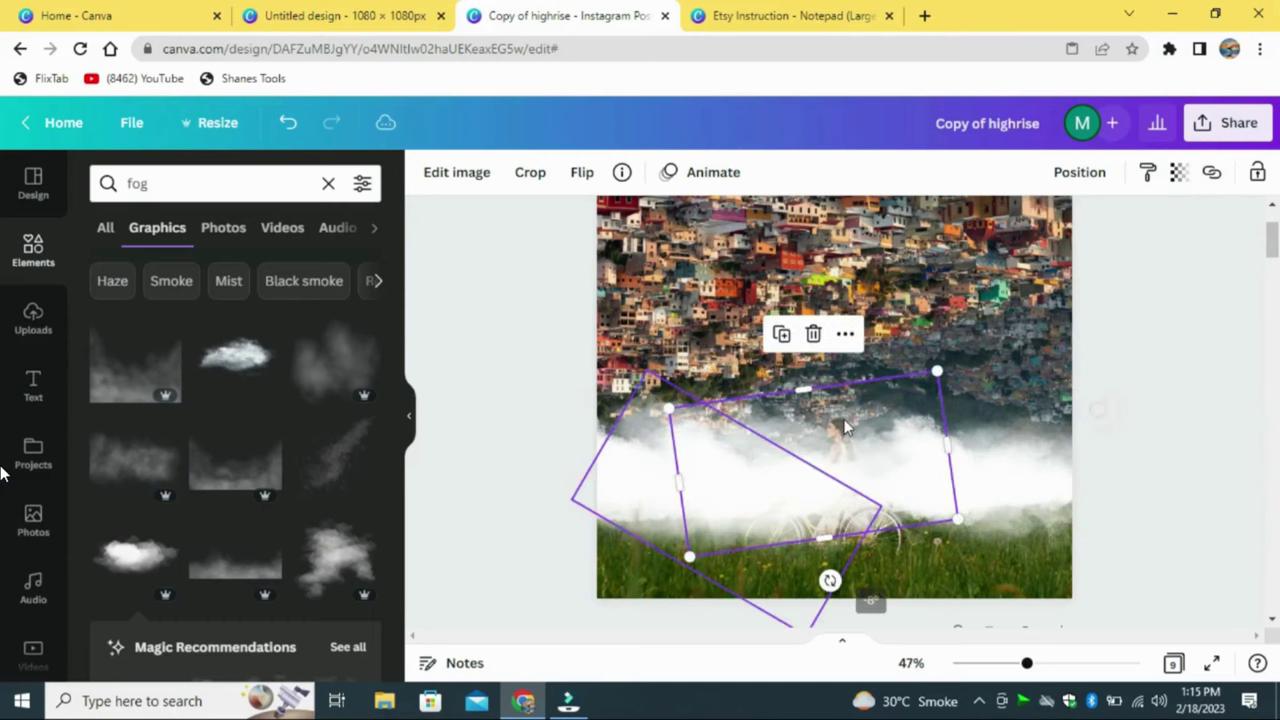
{"action": "left_click", "coordinate": [785, 335]}
{"action": "left_click_drag", "start_coordinate": [908, 456], "coordinate": [970, 430]}
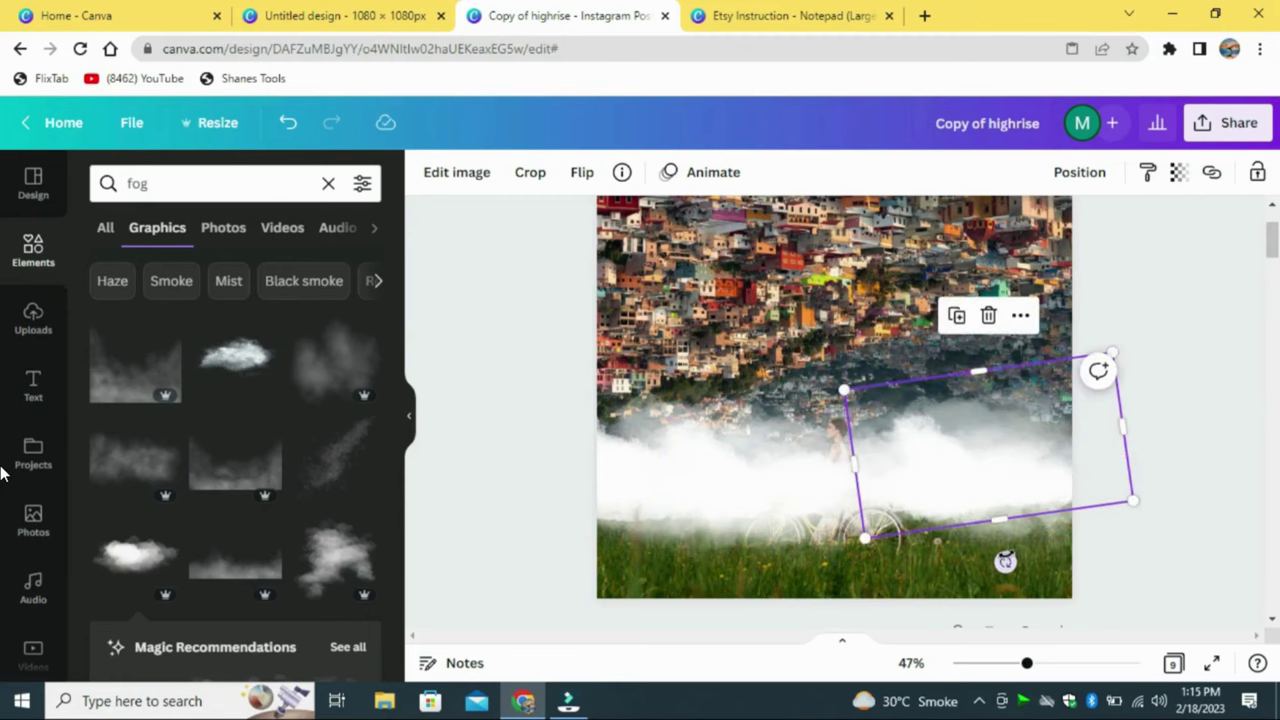
{"action": "left_click_drag", "start_coordinate": [1006, 560], "coordinate": [1004, 424]}
{"action": "key", "text": "Delete"}
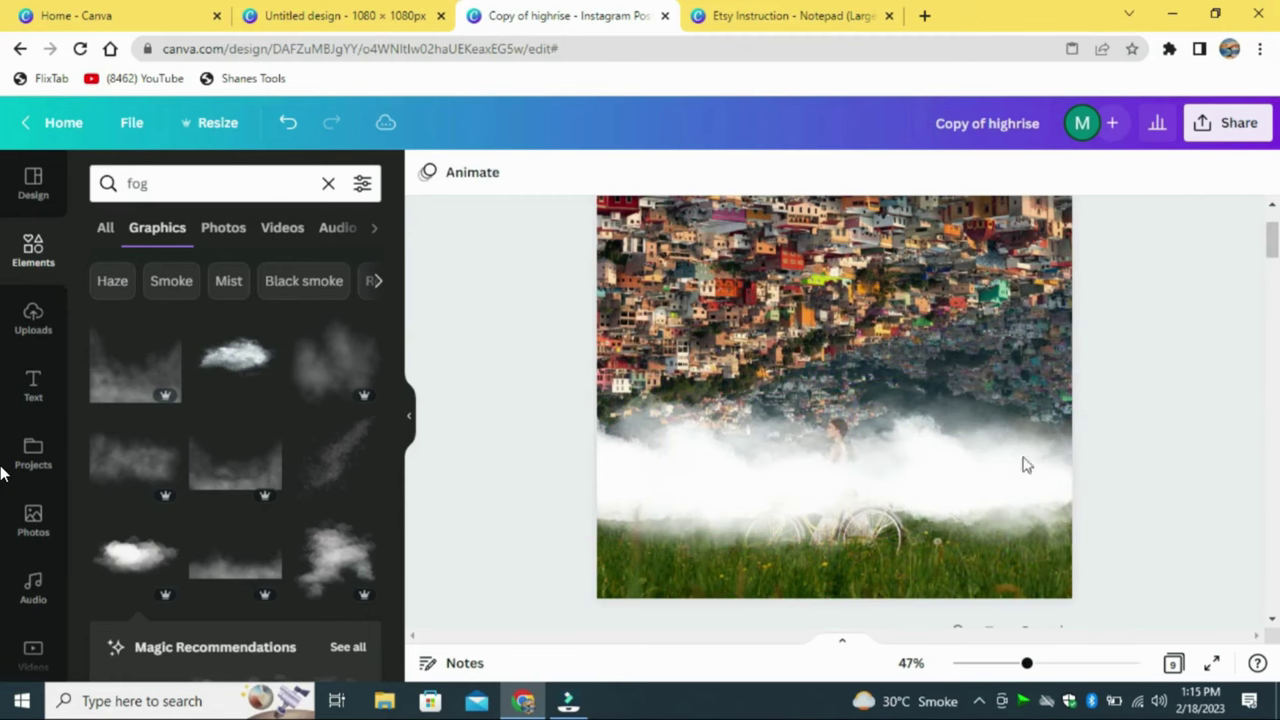
Bring the woman and bicycle cutout to the front of the fog clouds
{"action": "left_click", "coordinate": [826, 590]}
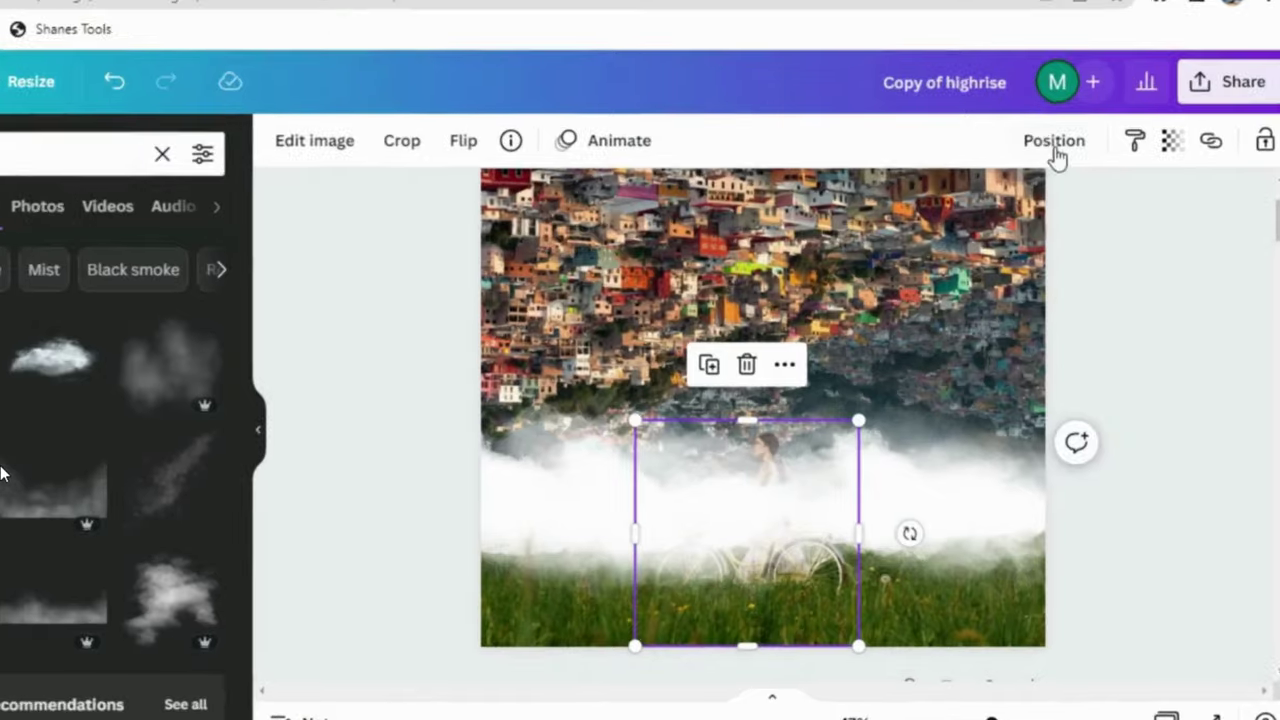
{"action": "left_click", "coordinate": [1079, 172]}
{"action": "left_click", "coordinate": [680, 246]}
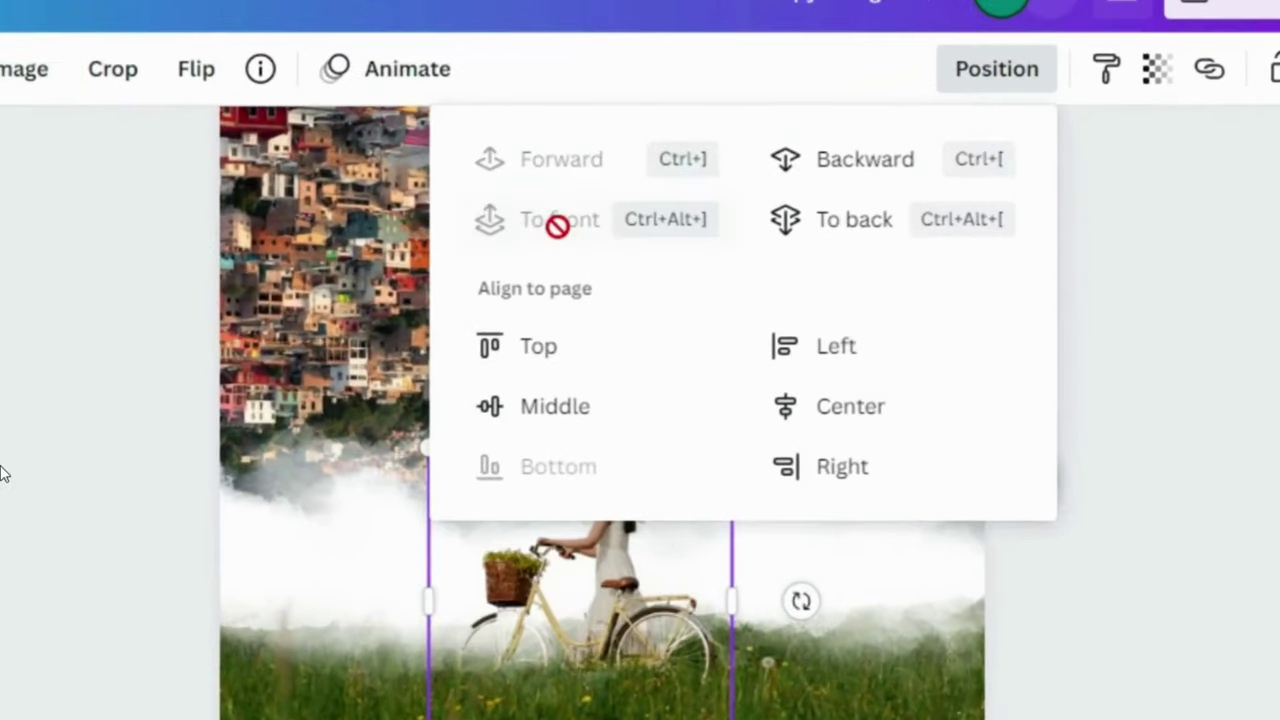
{"action": "left_click", "coordinate": [1190, 310]}
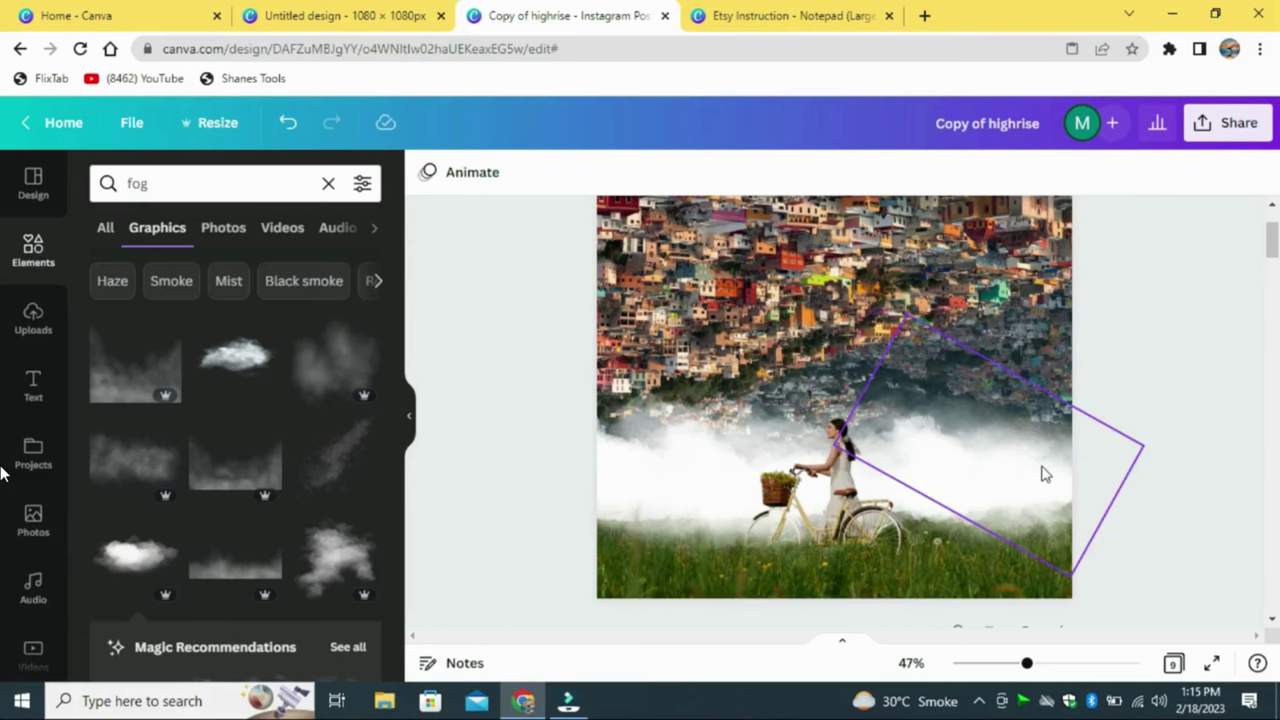
Shift and rotate the cloud over the fog's right half and set its transparency to about 64
{"action": "left_click", "coordinate": [1044, 474]}
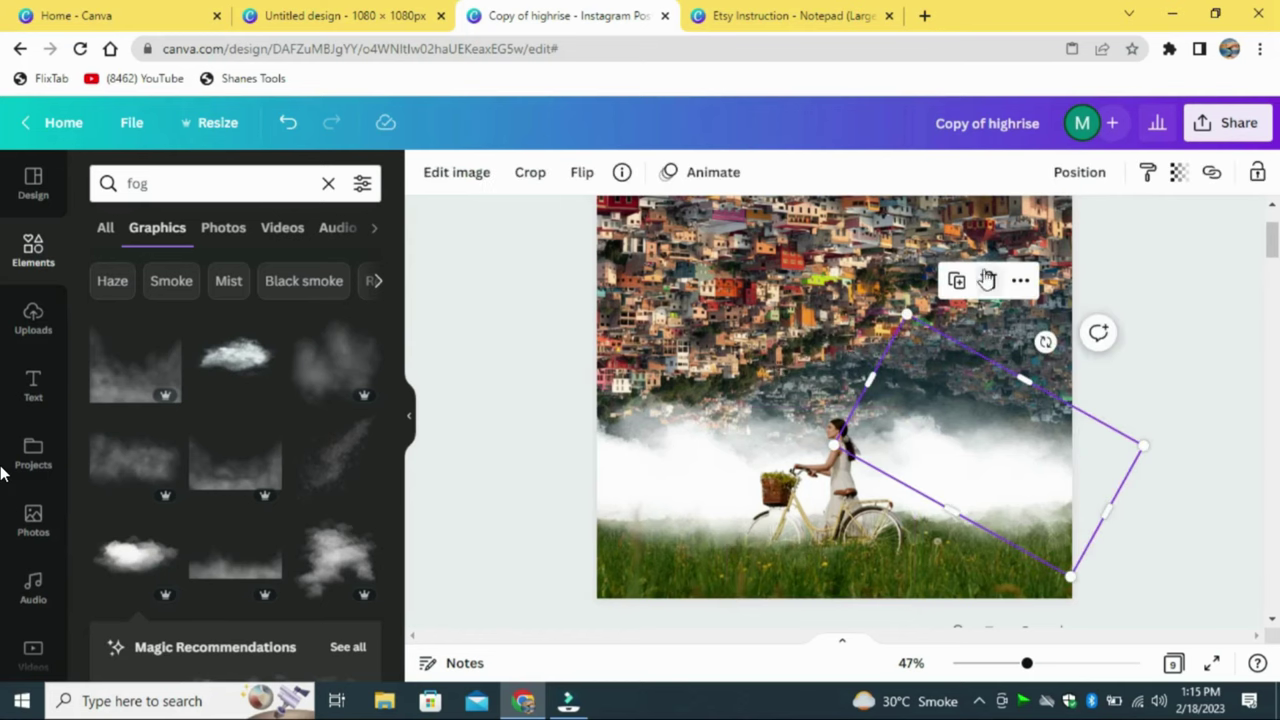
{"action": "left_click_drag", "start_coordinate": [1031, 428], "coordinate": [1000, 398]}
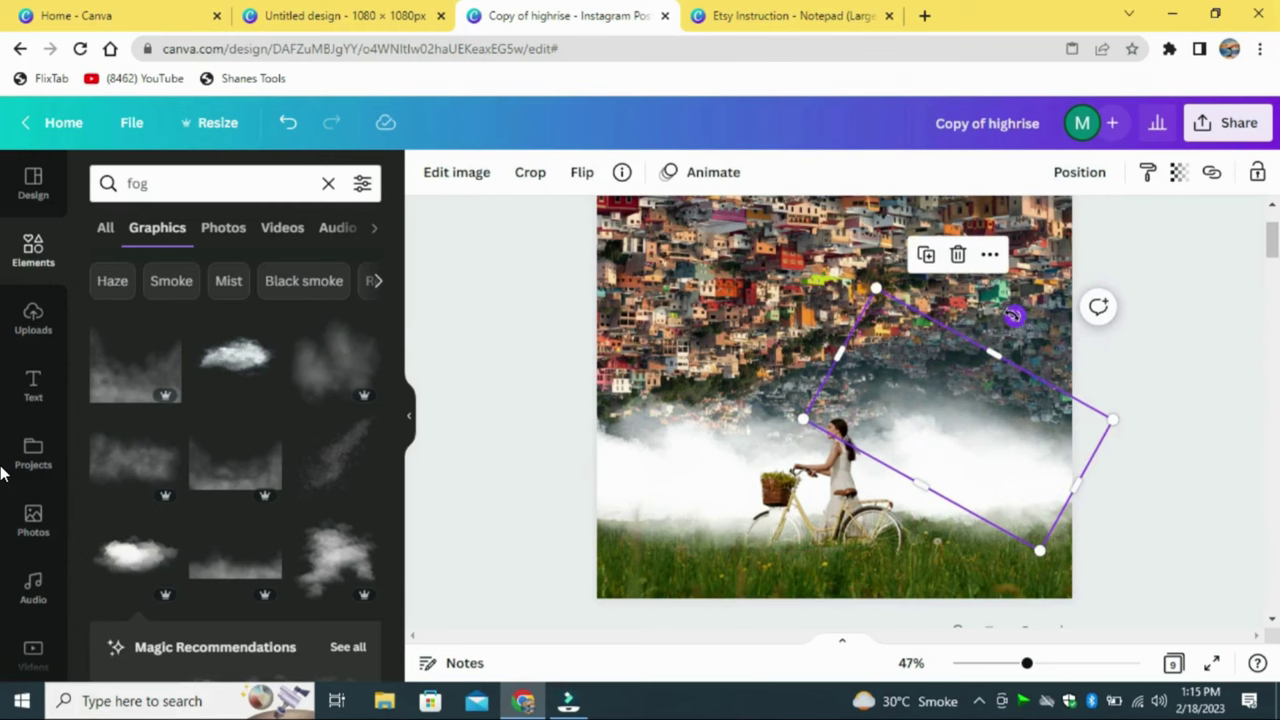
{"action": "left_click_drag", "start_coordinate": [1015, 316], "coordinate": [996, 308]}
{"action": "left_click", "coordinate": [1179, 172]}
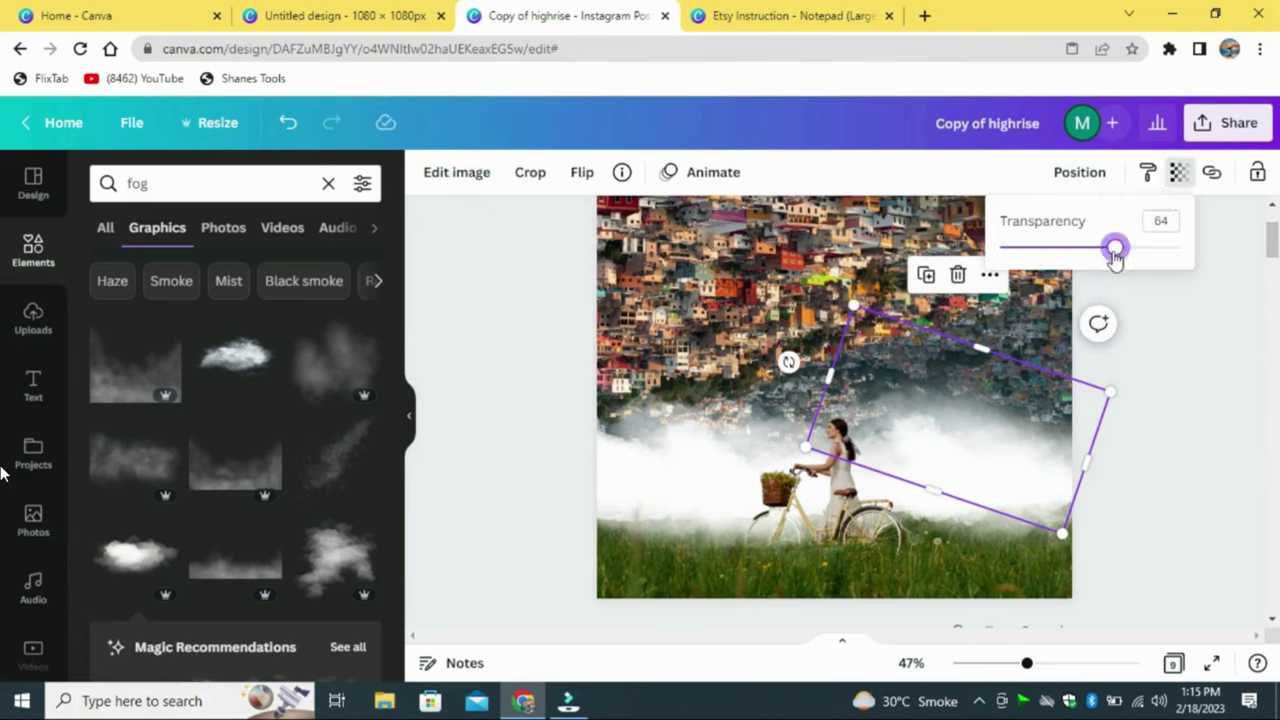
Duplicate the cloud over the fog's right half and place the copy at the fog's left end
{"action": "left_click", "coordinate": [1012, 412]}
{"action": "left_click", "coordinate": [928, 279]}
{"action": "left_click_drag", "start_coordinate": [1020, 425], "coordinate": [650, 482]}
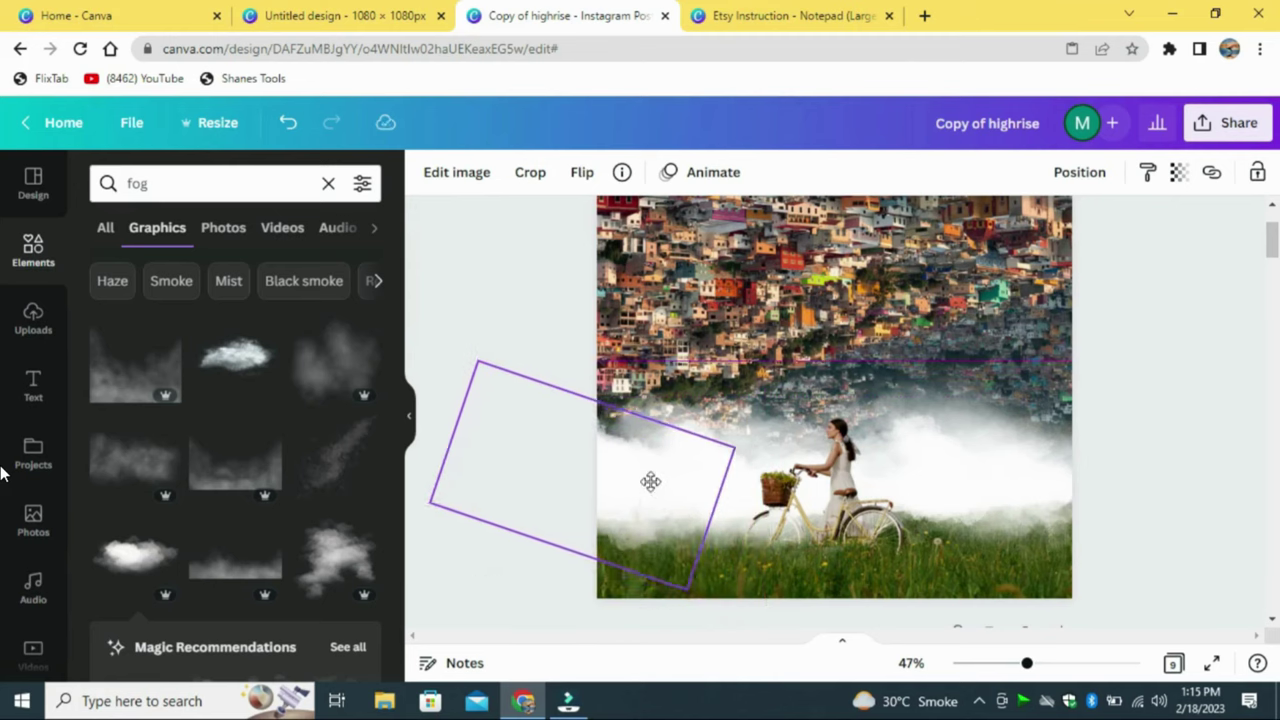
{"action": "left_click", "coordinate": [1240, 397]}
Duplicate the cloud at the fog's lower right and place the copy over the rear of the bicycle
{"action": "left_click", "coordinate": [1012, 535]}
{"action": "left_click", "coordinate": [957, 281]}
{"action": "left_click_drag", "start_coordinate": [1024, 460], "coordinate": [914, 480]}
{"action": "left_click", "coordinate": [1226, 460]}
{"action": "scroll", "coordinate": [689, 441], "scroll_direction": "down", "scroll_amount": 1}
Duplicate the cloud at the fog's left end, adjust its transparency, and arrange the copies to thicken the left side
{"action": "left_click_drag", "start_coordinate": [689, 441], "coordinate": [689, 441]}
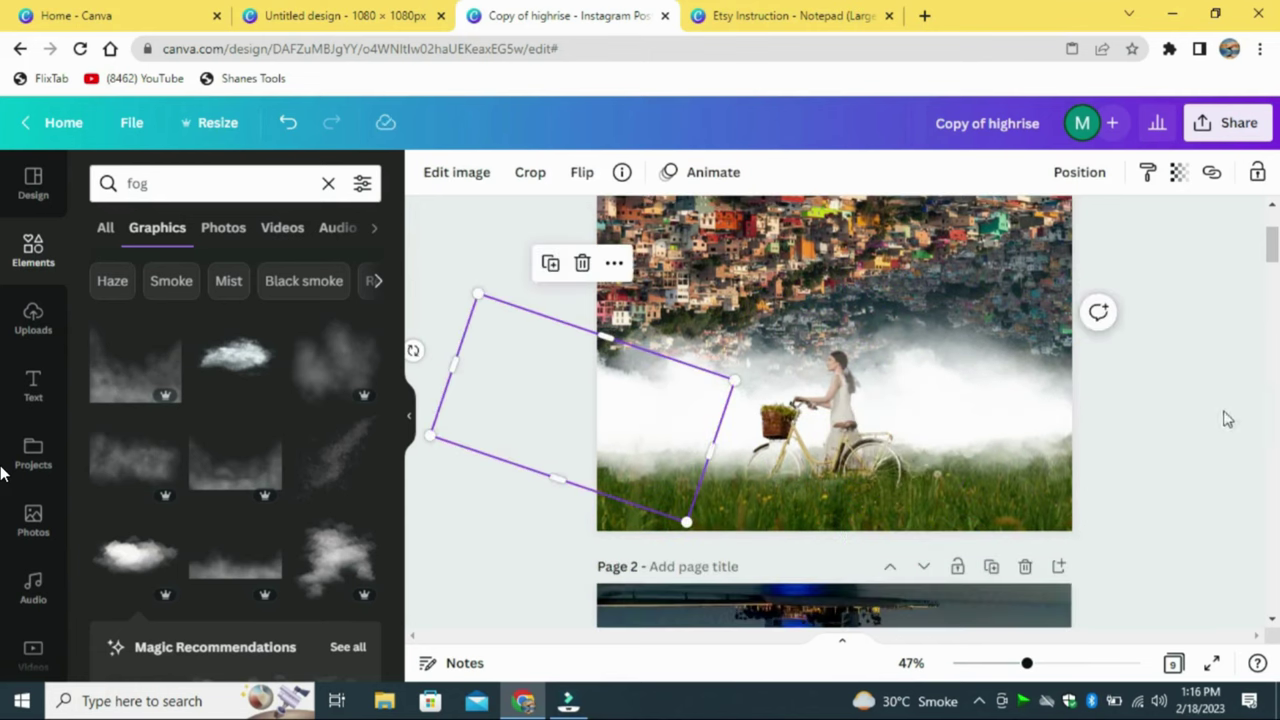
{"action": "left_click", "coordinate": [553, 270]}
{"action": "left_click", "coordinate": [1179, 173]}
{"action": "left_click_drag", "start_coordinate": [458, 396], "coordinate": [469, 421]}
{"action": "left_click_drag", "start_coordinate": [668, 455], "coordinate": [736, 386]}
{"action": "left_click", "coordinate": [579, 305]}
{"action": "left_click_drag", "start_coordinate": [543, 457], "coordinate": [568, 309]}
Place more cloud copies across the middle and right of the fog to cover the edge of the grass
{"action": "left_click", "coordinate": [686, 292]}
{"action": "left_click_drag", "start_coordinate": [858, 443], "coordinate": [848, 452]}
{"action": "left_click_drag", "start_coordinate": [640, 380], "coordinate": [632, 374]}
{"action": "left_click_drag", "start_coordinate": [905, 440], "coordinate": [1001, 451]}
{"action": "left_click", "coordinate": [879, 298]}
{"action": "left_click_drag", "start_coordinate": [941, 412], "coordinate": [993, 432]}
Bring the woman and bicycle cutout to the front of the newly added clouds
{"action": "left_click", "coordinate": [806, 523]}
{"action": "left_click", "coordinate": [1085, 178]}
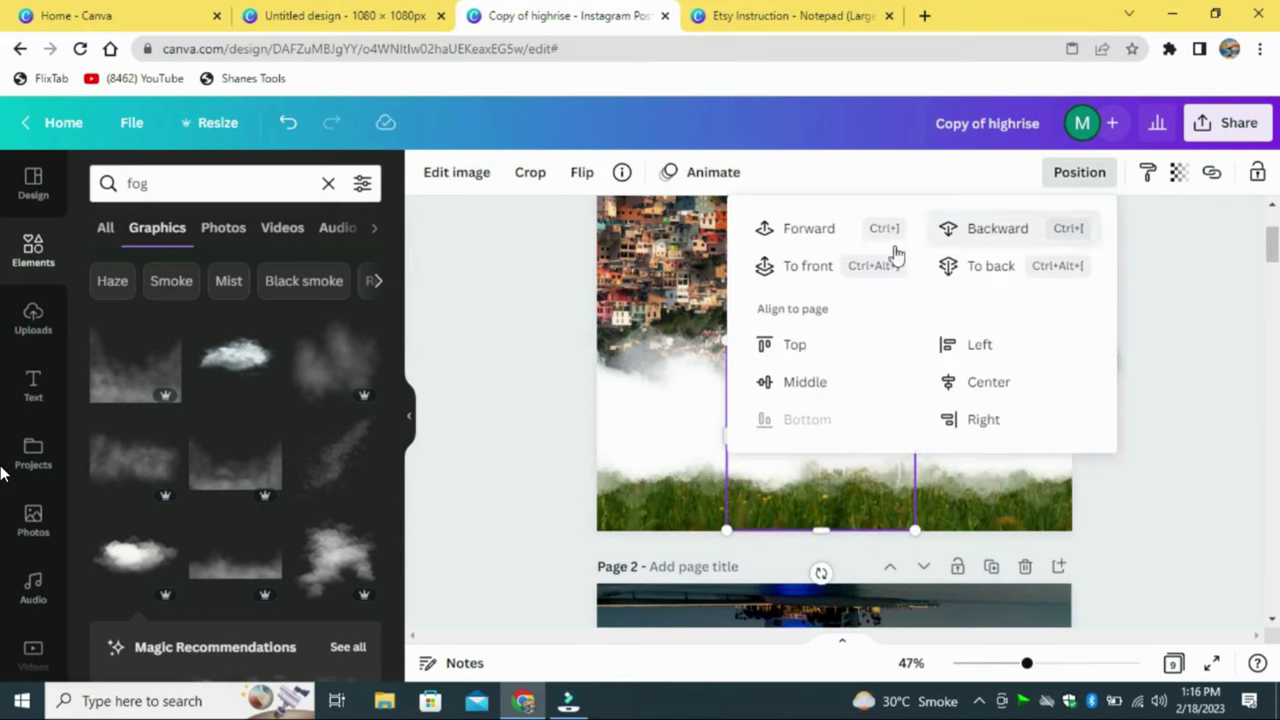
{"action": "left_click", "coordinate": [1193, 302]}
{"action": "left_click", "coordinate": [1193, 302]}
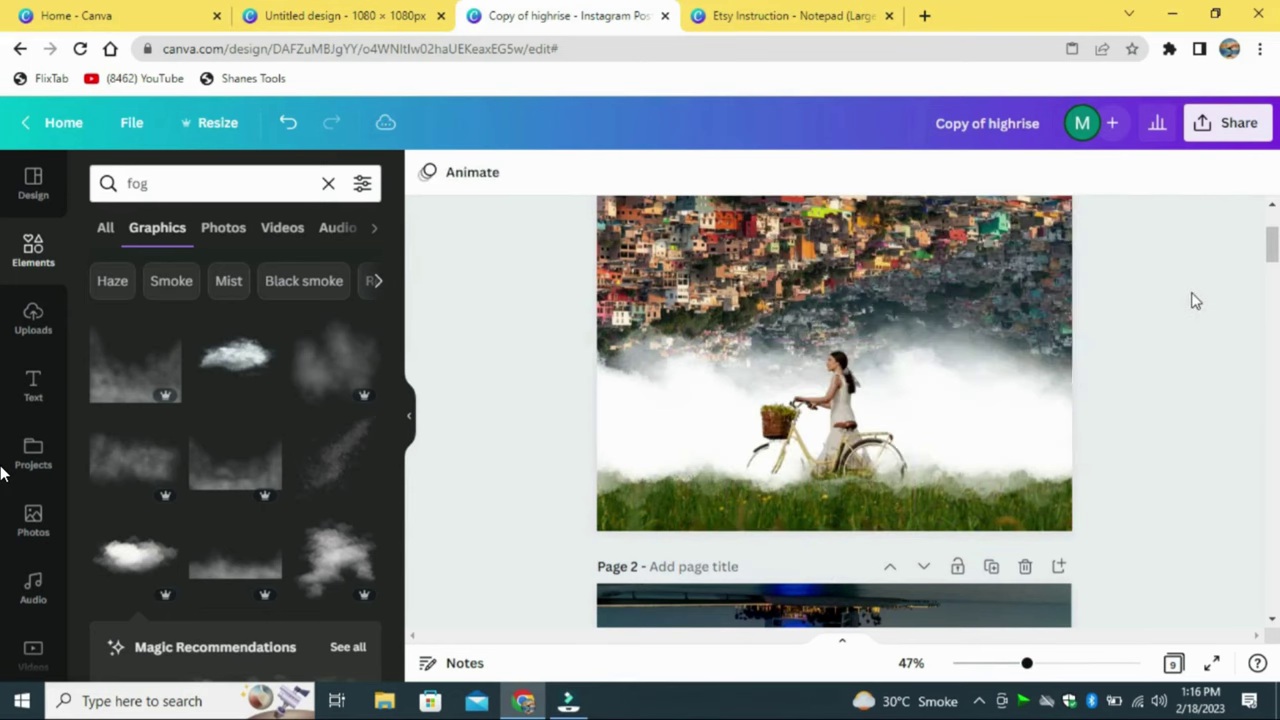
Fine-tune the positions of the clouds at the right and left of the fog bank
{"action": "left_click", "coordinate": [1009, 420]}
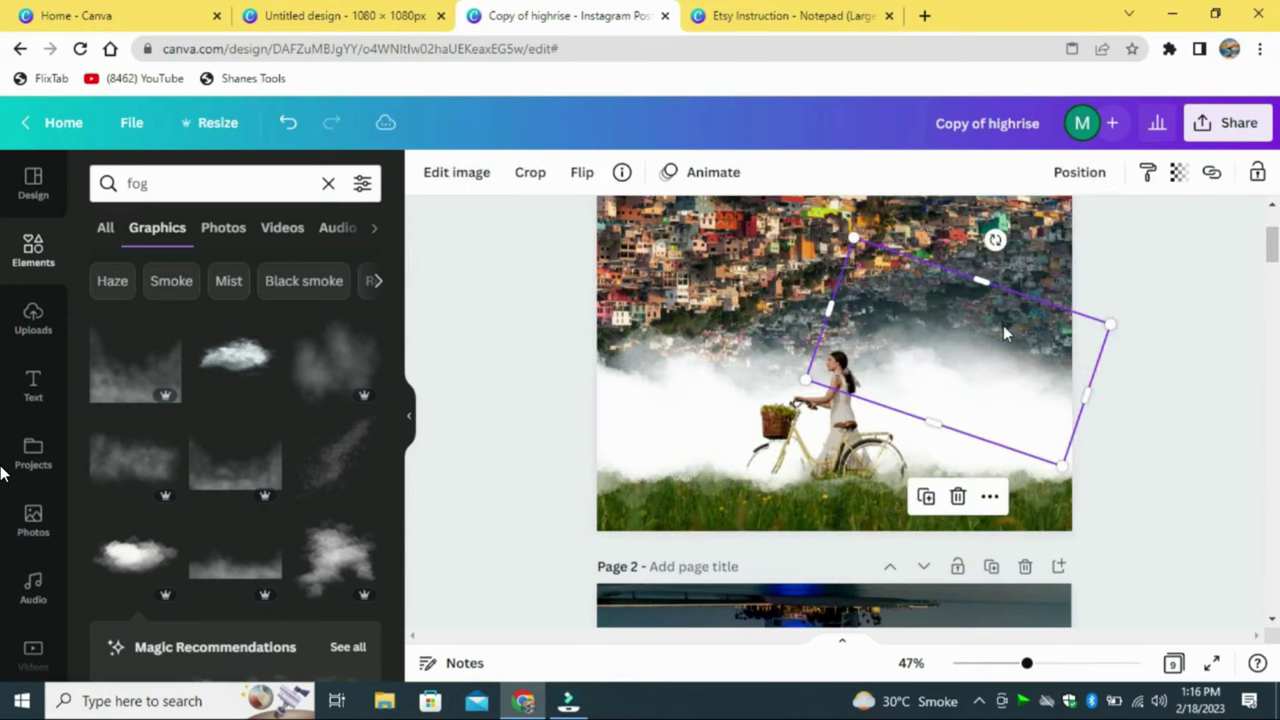
{"action": "left_click", "coordinate": [1010, 416]}
{"action": "left_click_drag", "start_coordinate": [1014, 427], "coordinate": [1002, 423]}
{"action": "left_click", "coordinate": [820, 416]}
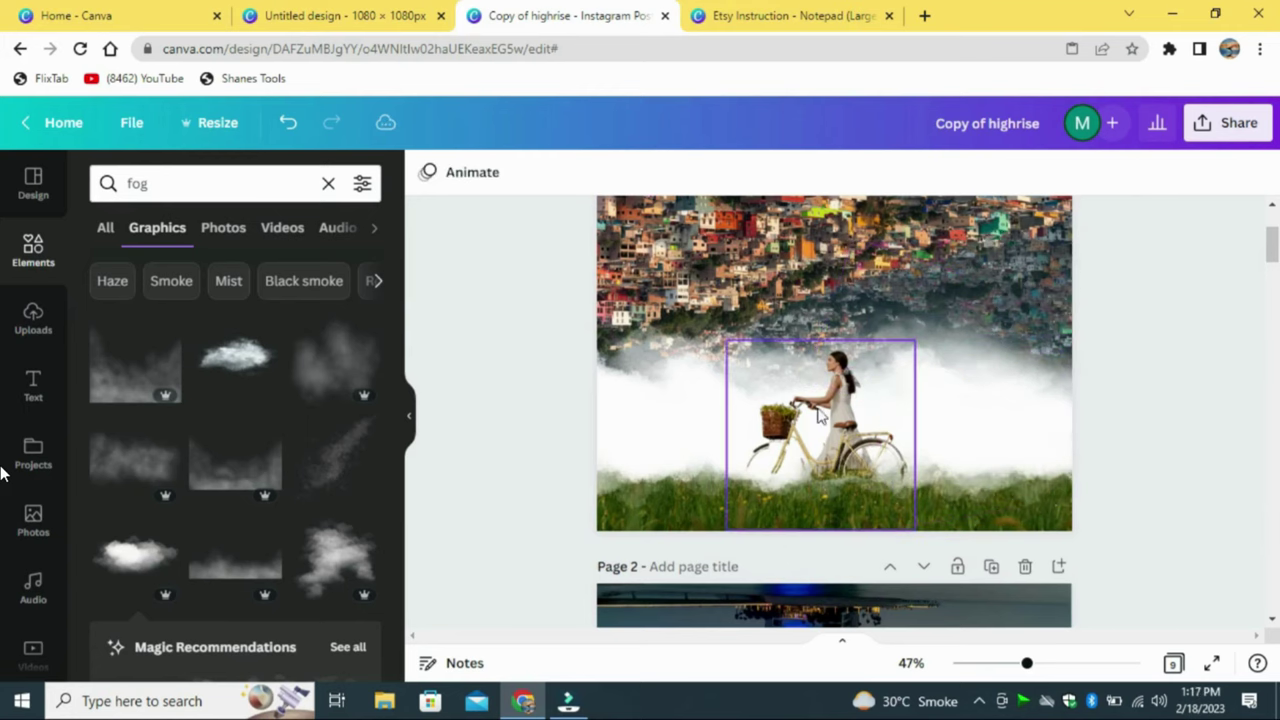
{"action": "left_click", "coordinate": [605, 497]}
{"action": "left_click_drag", "start_coordinate": [651, 450], "coordinate": [652, 458]}
{"action": "left_click", "coordinate": [1190, 298]}
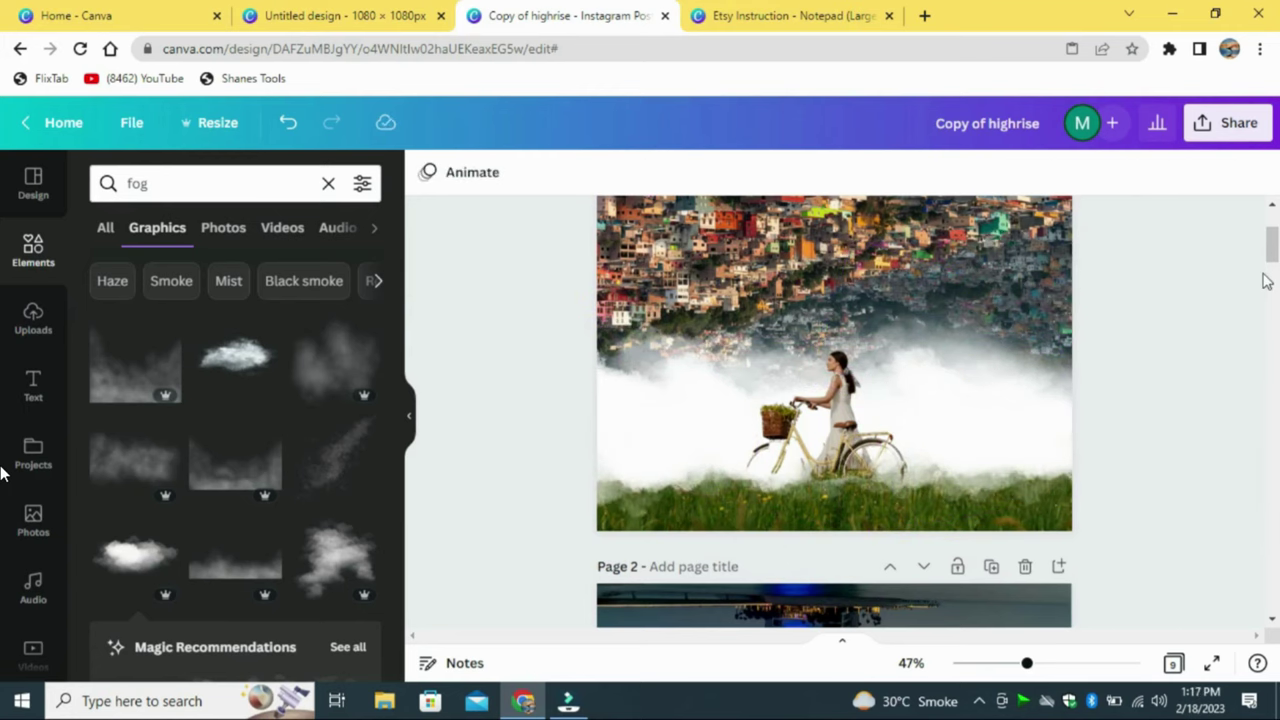
Shrink the cloud over the fog's right half and adjust its transparency
{"action": "scroll", "coordinate": [1200, 348], "scroll_direction": "up", "scroll_amount": 1}
{"action": "left_click", "coordinate": [1005, 478]}
{"action": "left_click", "coordinate": [1178, 173]}
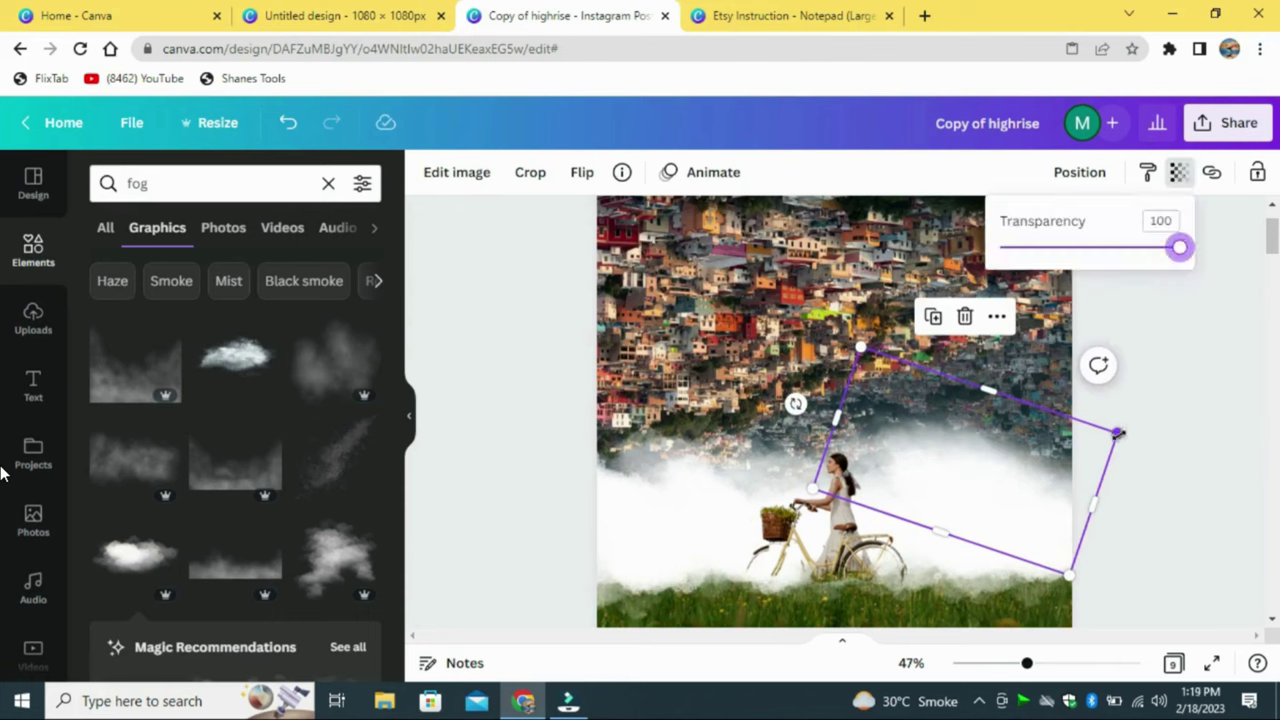
{"action": "left_click_drag", "start_coordinate": [1117, 434], "coordinate": [934, 434]}
{"action": "left_click", "coordinate": [1178, 172]}
Rotate and spread small clouds along the fog's upper edge, from behind the woman to the left end
{"action": "left_click_drag", "start_coordinate": [824, 385], "coordinate": [836, 484]}
{"action": "left_click_drag", "start_coordinate": [965, 407], "coordinate": [936, 419]}
{"action": "left_click_drag", "start_coordinate": [808, 496], "coordinate": [789, 423]}
{"action": "left_click_drag", "start_coordinate": [900, 404], "coordinate": [793, 386]}
{"action": "left_click_drag", "start_coordinate": [683, 404], "coordinate": [772, 533]}
{"action": "left_click_drag", "start_coordinate": [771, 427], "coordinate": [614, 434]}
{"action": "left_click_drag", "start_coordinate": [666, 475], "coordinate": [703, 538]}
{"action": "left_click", "coordinate": [691, 317]}
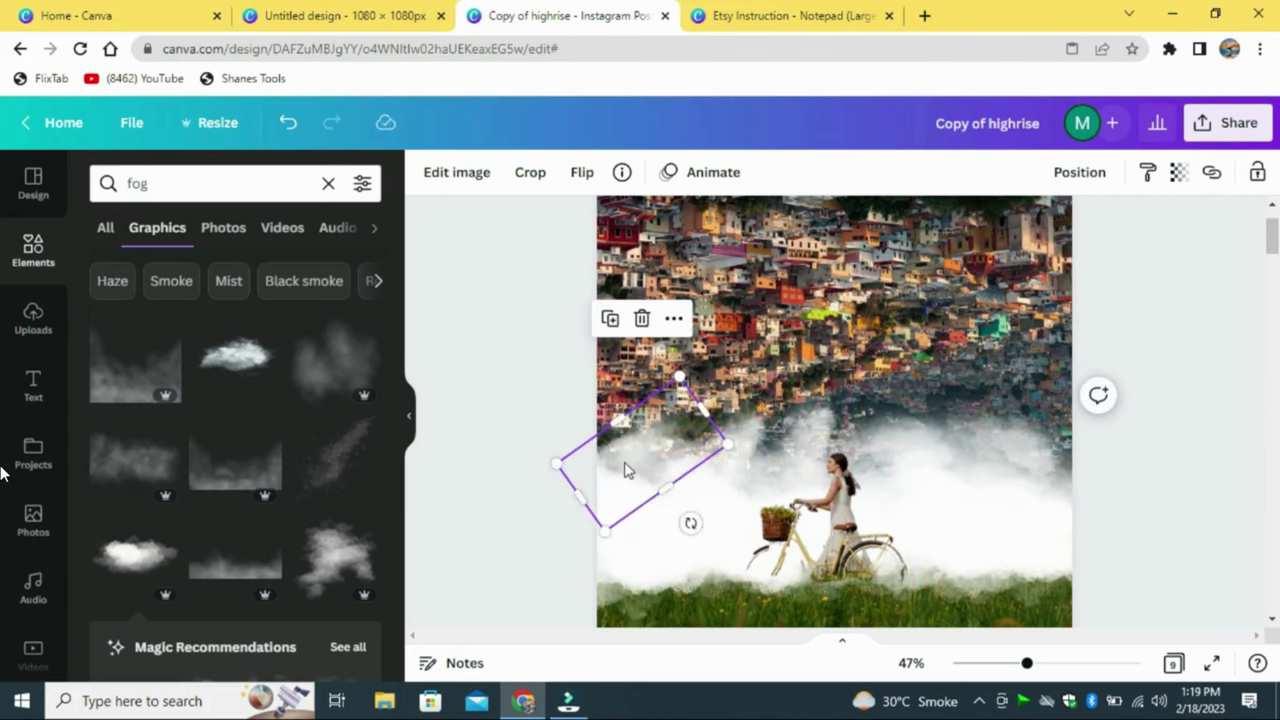
Nudge the small cloud at the left end and arrange duplicated small clouds along the fog's upper edge toward the right
{"action": "left_click_drag", "start_coordinate": [625, 470], "coordinate": [656, 477]}
{"action": "left_click", "coordinate": [1059, 476]}
{"action": "left_click", "coordinate": [983, 325]}
{"action": "left_click_drag", "start_coordinate": [1014, 430], "coordinate": [855, 425]}
{"action": "left_click_drag", "start_coordinate": [908, 468], "coordinate": [651, 483]}
{"action": "left_click_drag", "start_coordinate": [1032, 436], "coordinate": [1077, 438]}
{"action": "left_click", "coordinate": [1191, 354]}
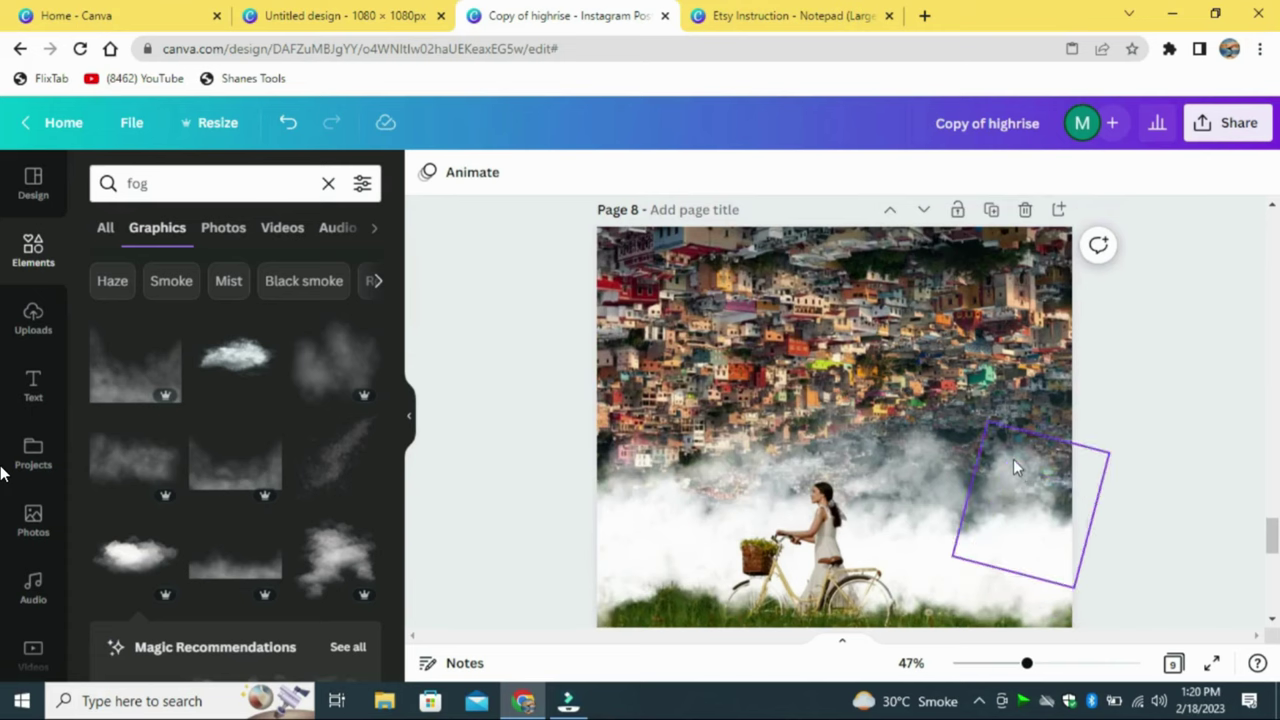
On page 8, check the transparency of the two small clouds on the right half of the fog
{"action": "left_click", "coordinate": [1013, 459]}
{"action": "left_click", "coordinate": [1178, 174]}
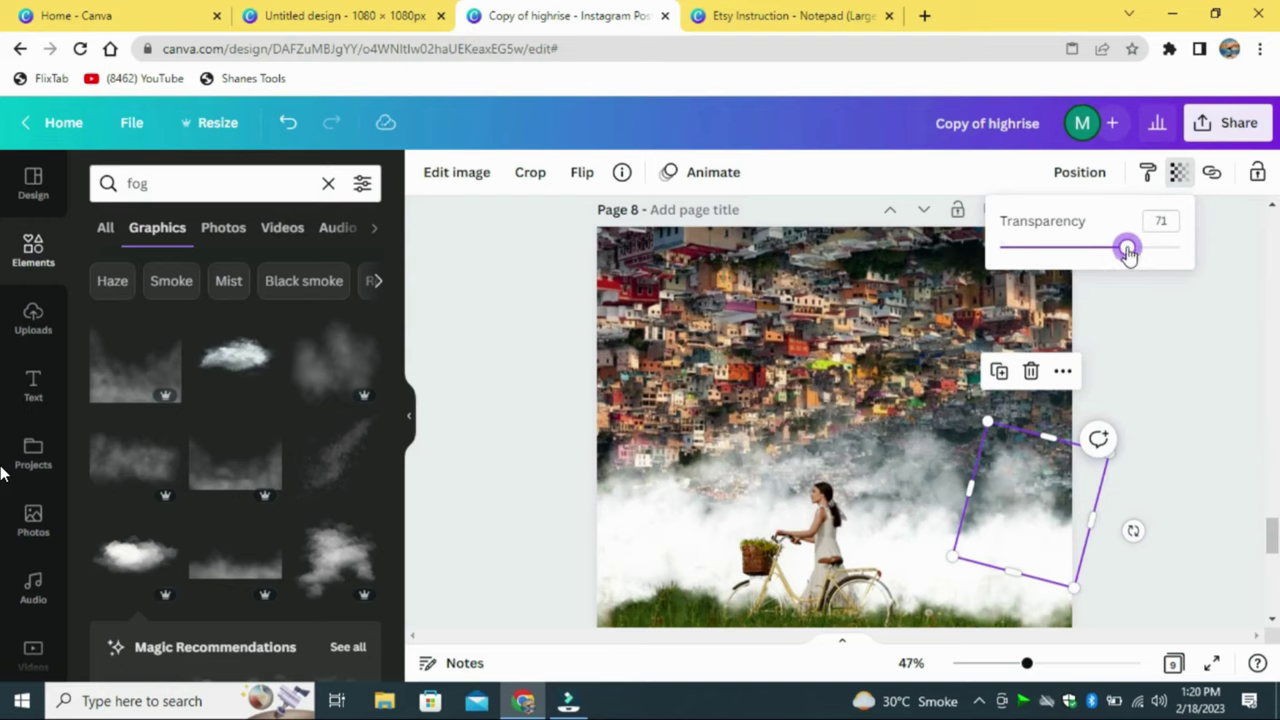
{"action": "left_click", "coordinate": [1179, 388]}
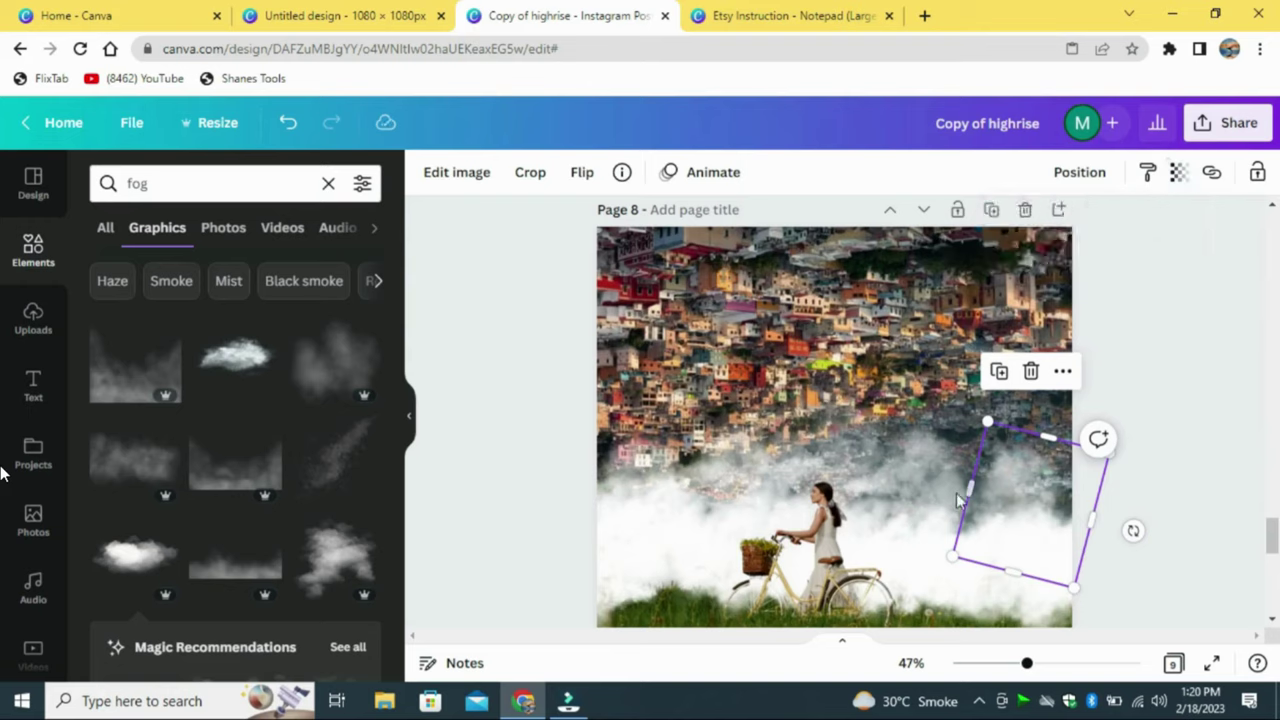
{"action": "left_click", "coordinate": [928, 448]}
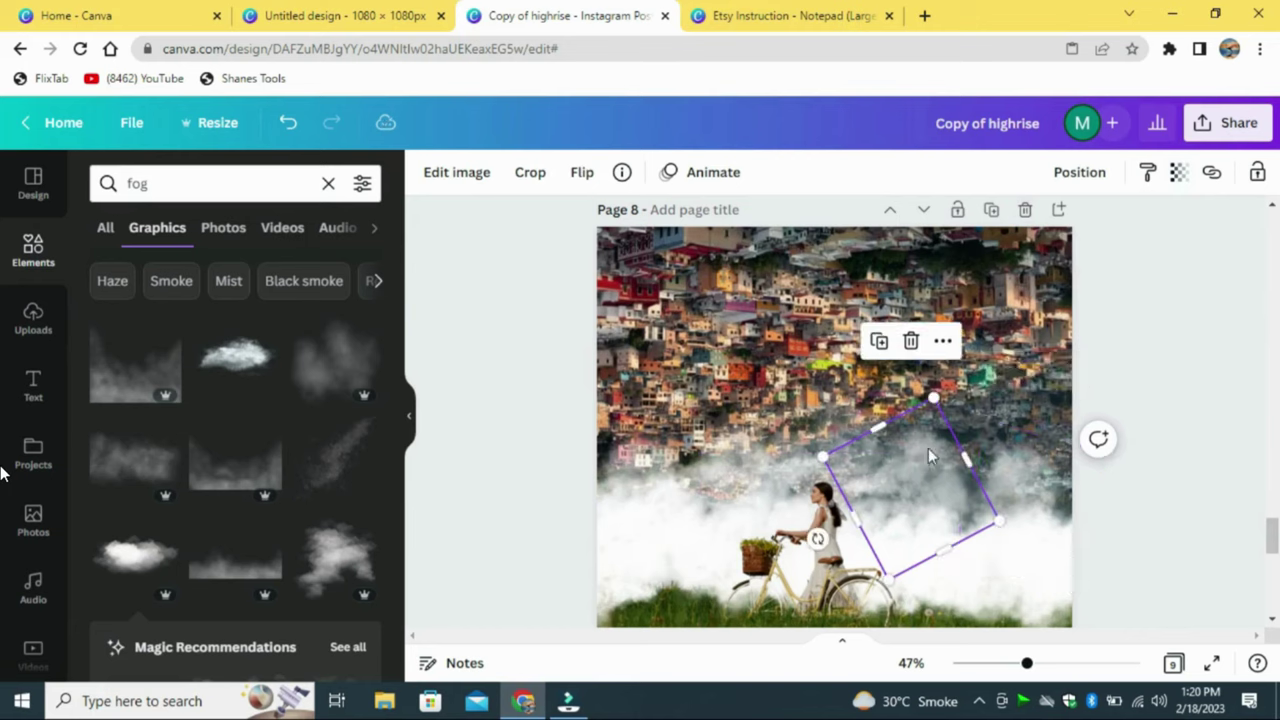
{"action": "left_click", "coordinate": [1180, 172]}
{"action": "left_click", "coordinate": [1190, 324]}
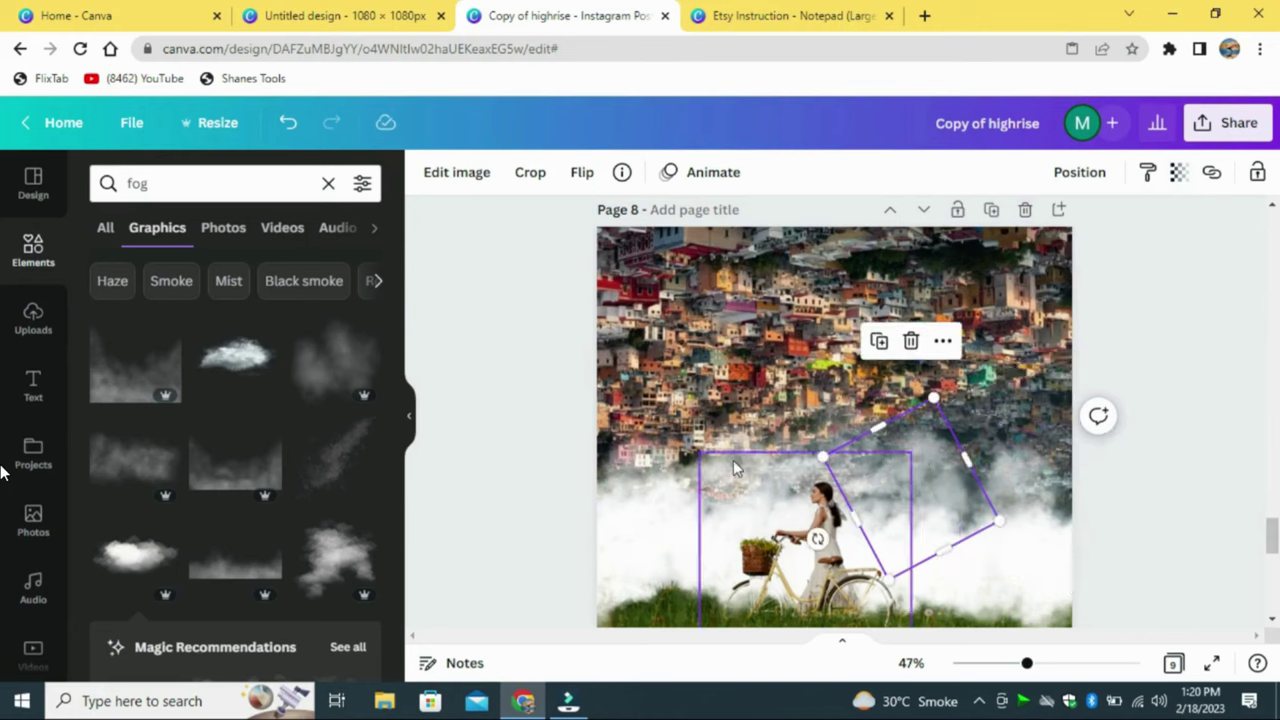
Check the transparency of the two small clouds on the left half of the fog on page 8
{"action": "left_click", "coordinate": [731, 428]}
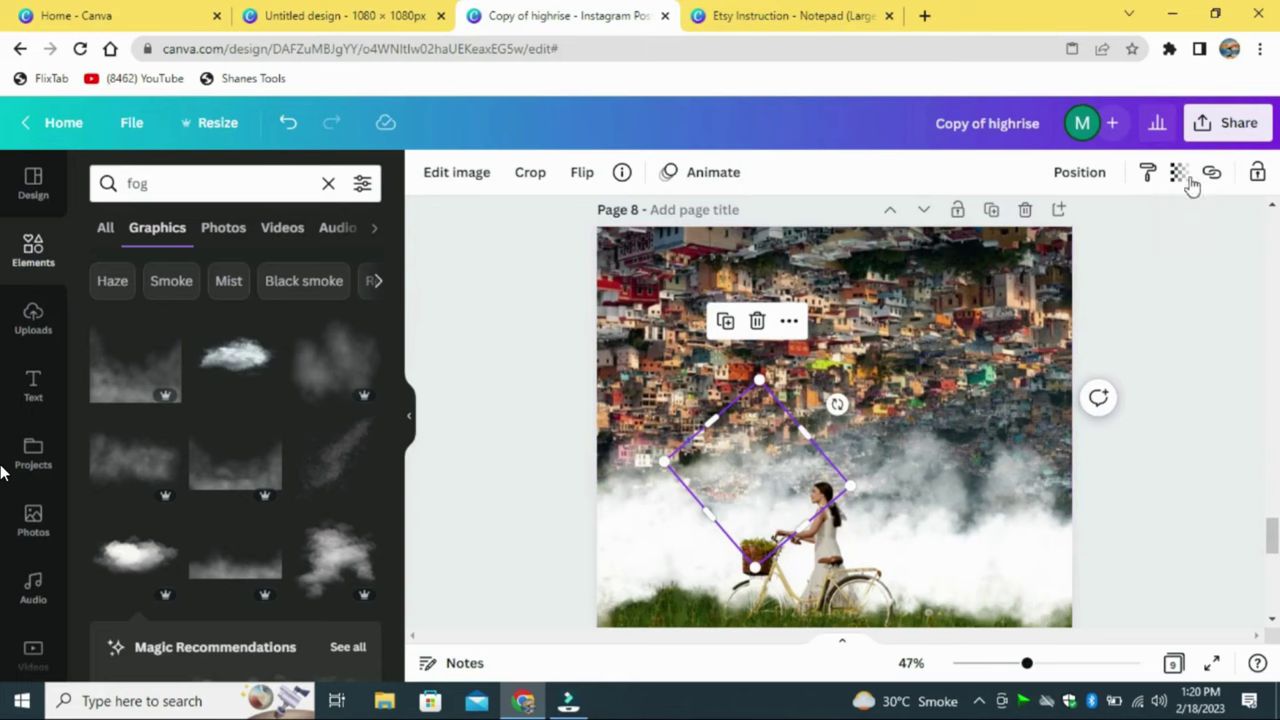
{"action": "left_click", "coordinate": [1188, 177]}
{"action": "left_click", "coordinate": [1191, 308]}
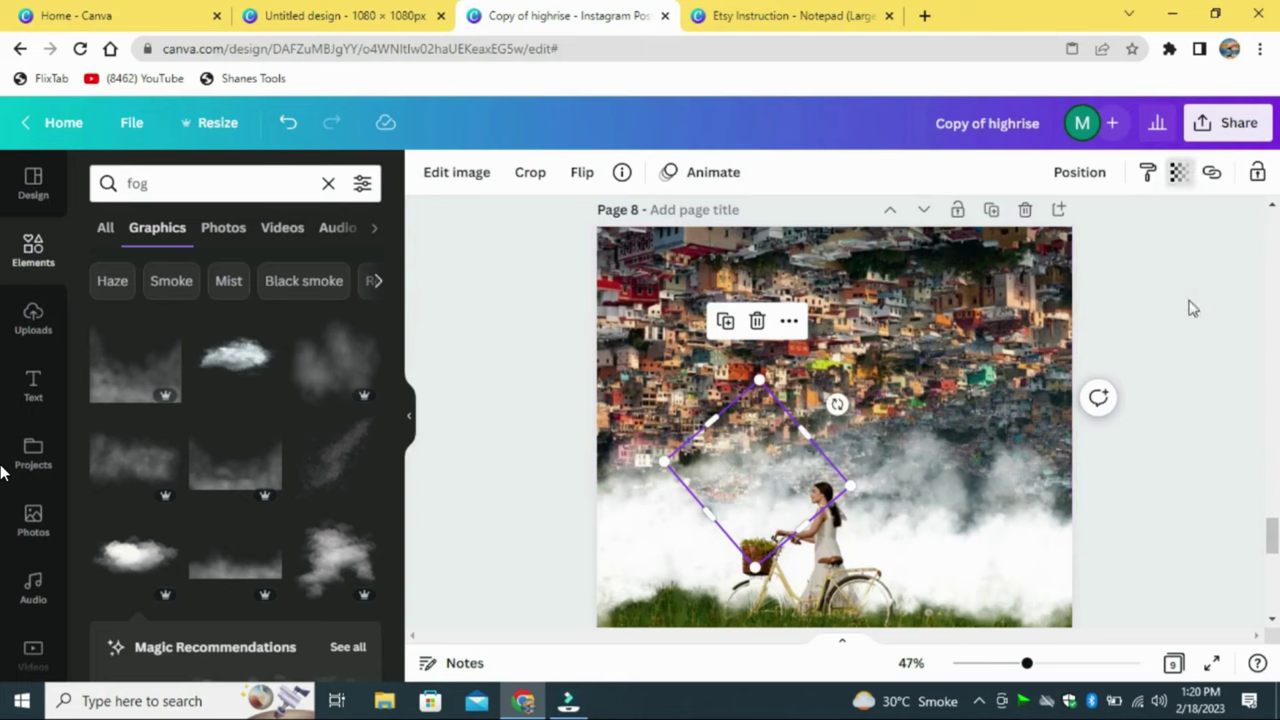
{"action": "left_click", "coordinate": [641, 455]}
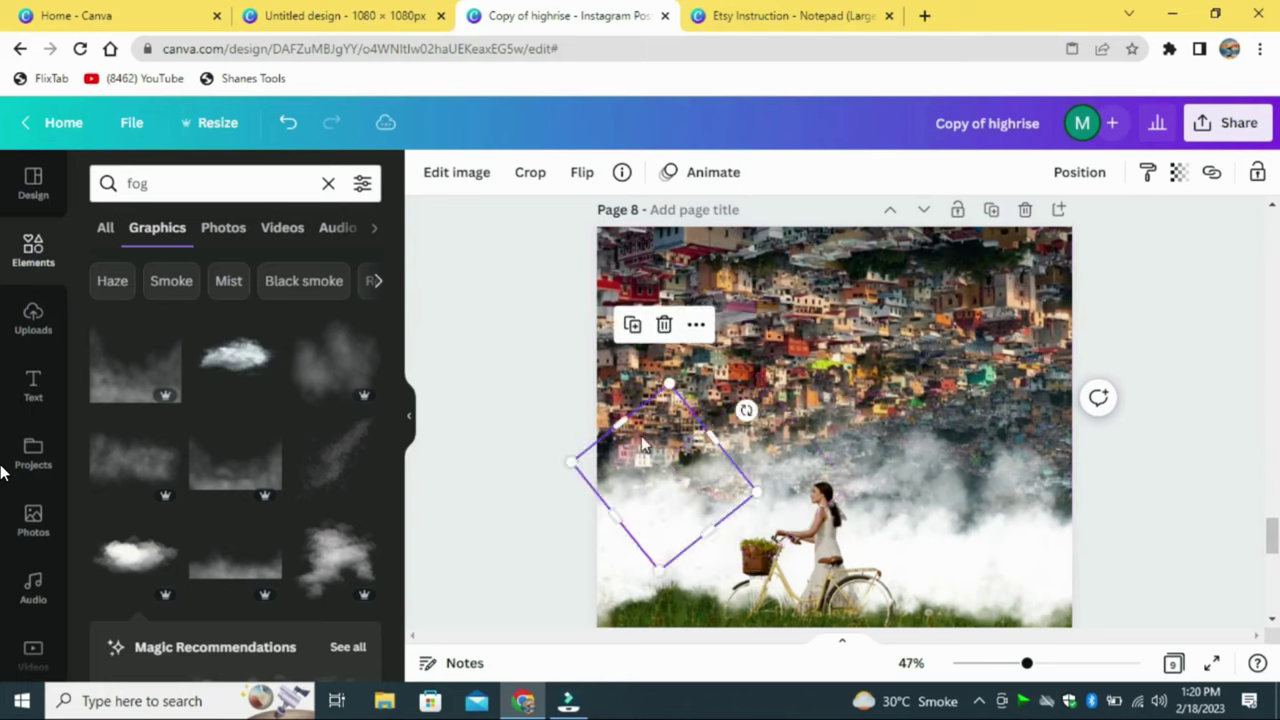
{"action": "left_click", "coordinate": [1186, 176]}
{"action": "left_click", "coordinate": [1208, 325]}
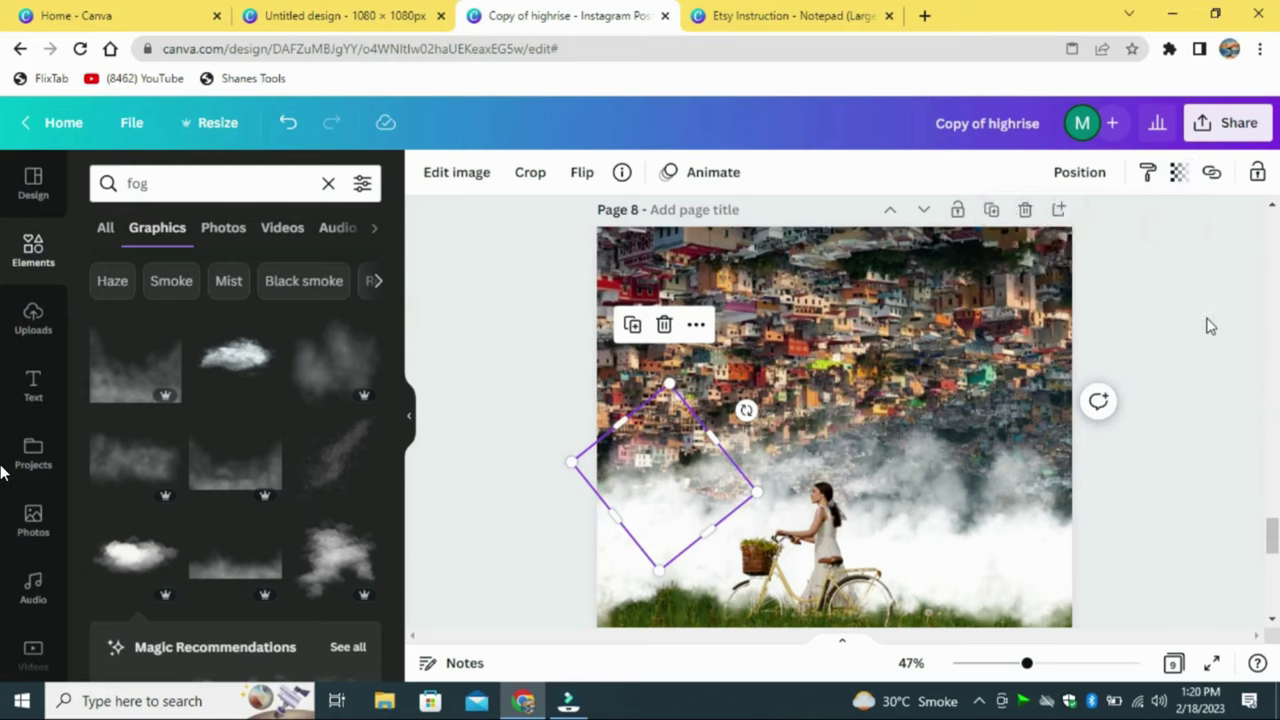
Check the transparency of the cloud at the fog's lower right and view the finished composite full screen
{"action": "left_click", "coordinate": [1031, 598]}
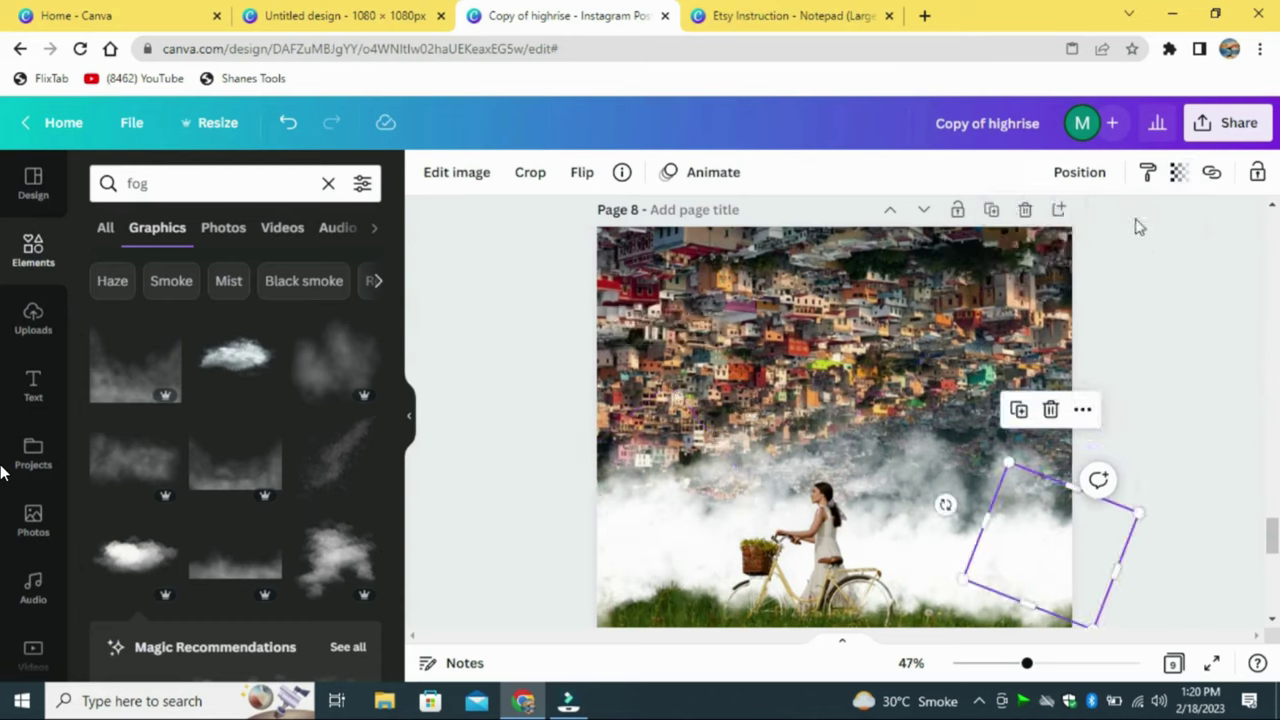
{"action": "left_click", "coordinate": [1175, 177]}
{"action": "left_click", "coordinate": [1185, 322]}
{"action": "left_click", "coordinate": [1162, 340]}
{"action": "left_click", "coordinate": [1212, 663]}
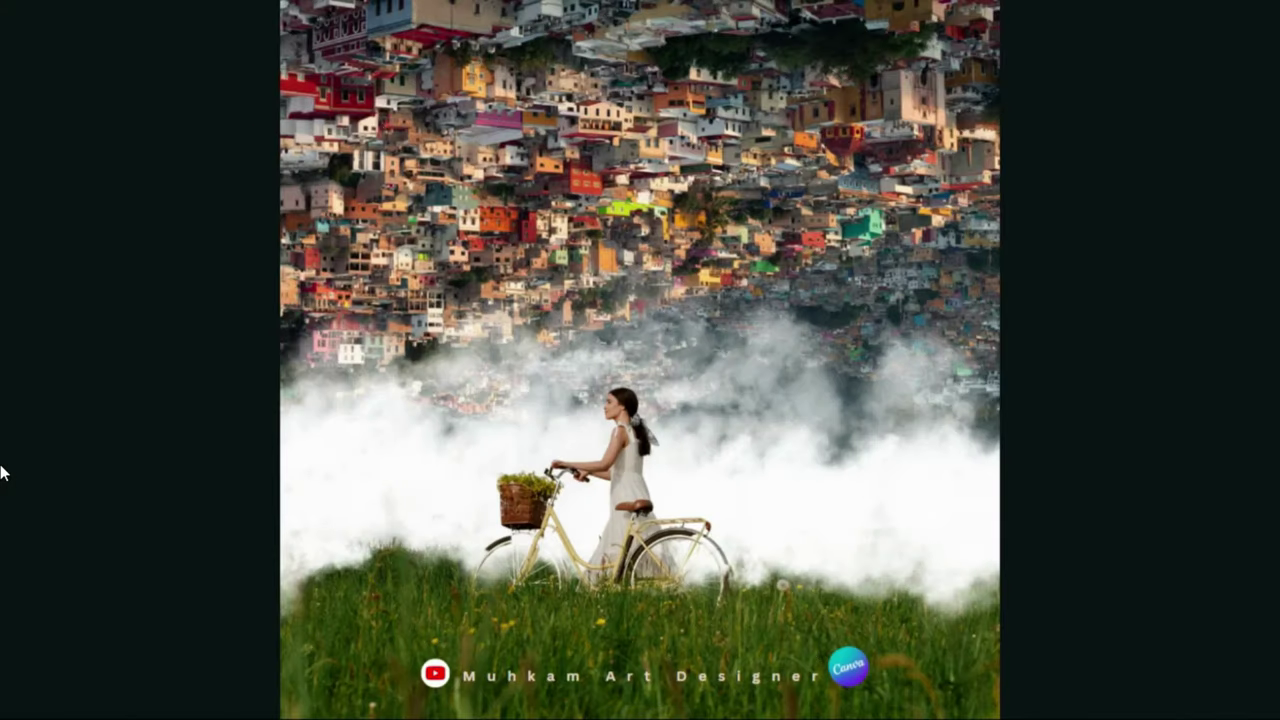